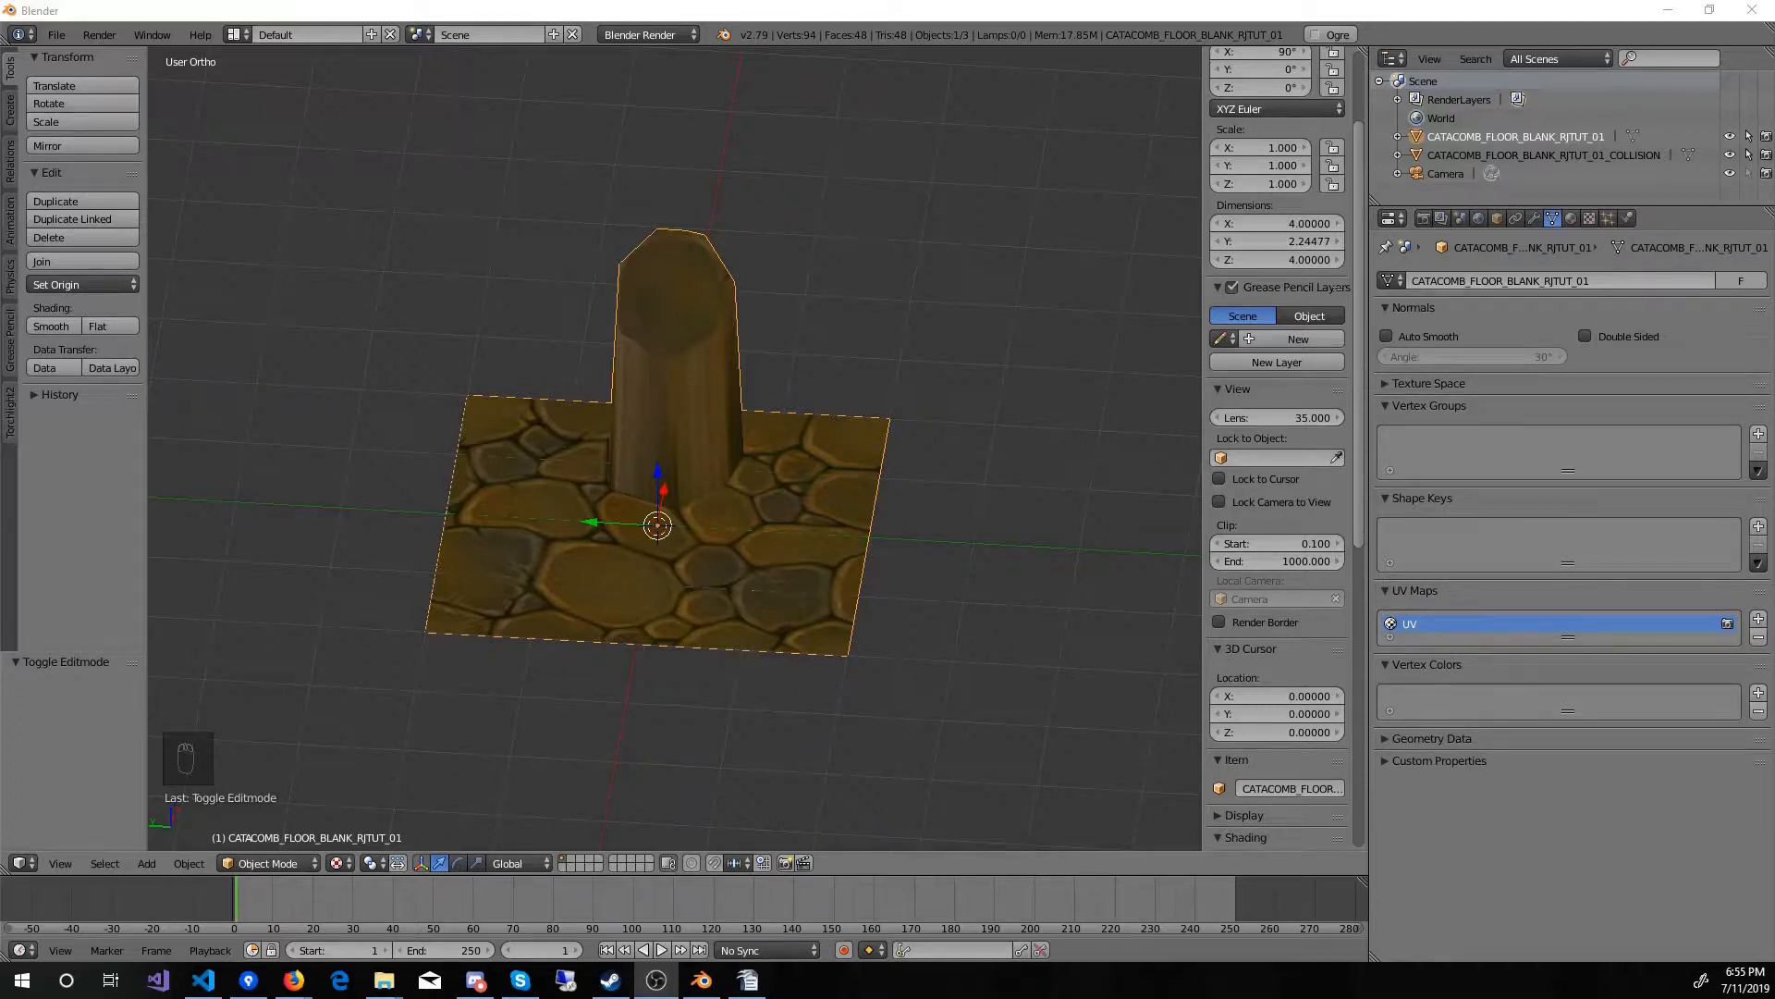
Step: Select the camera, look through it, and set the render's X resolution to 1080 px
{"action": "left_click", "coordinate": [1452, 172]}
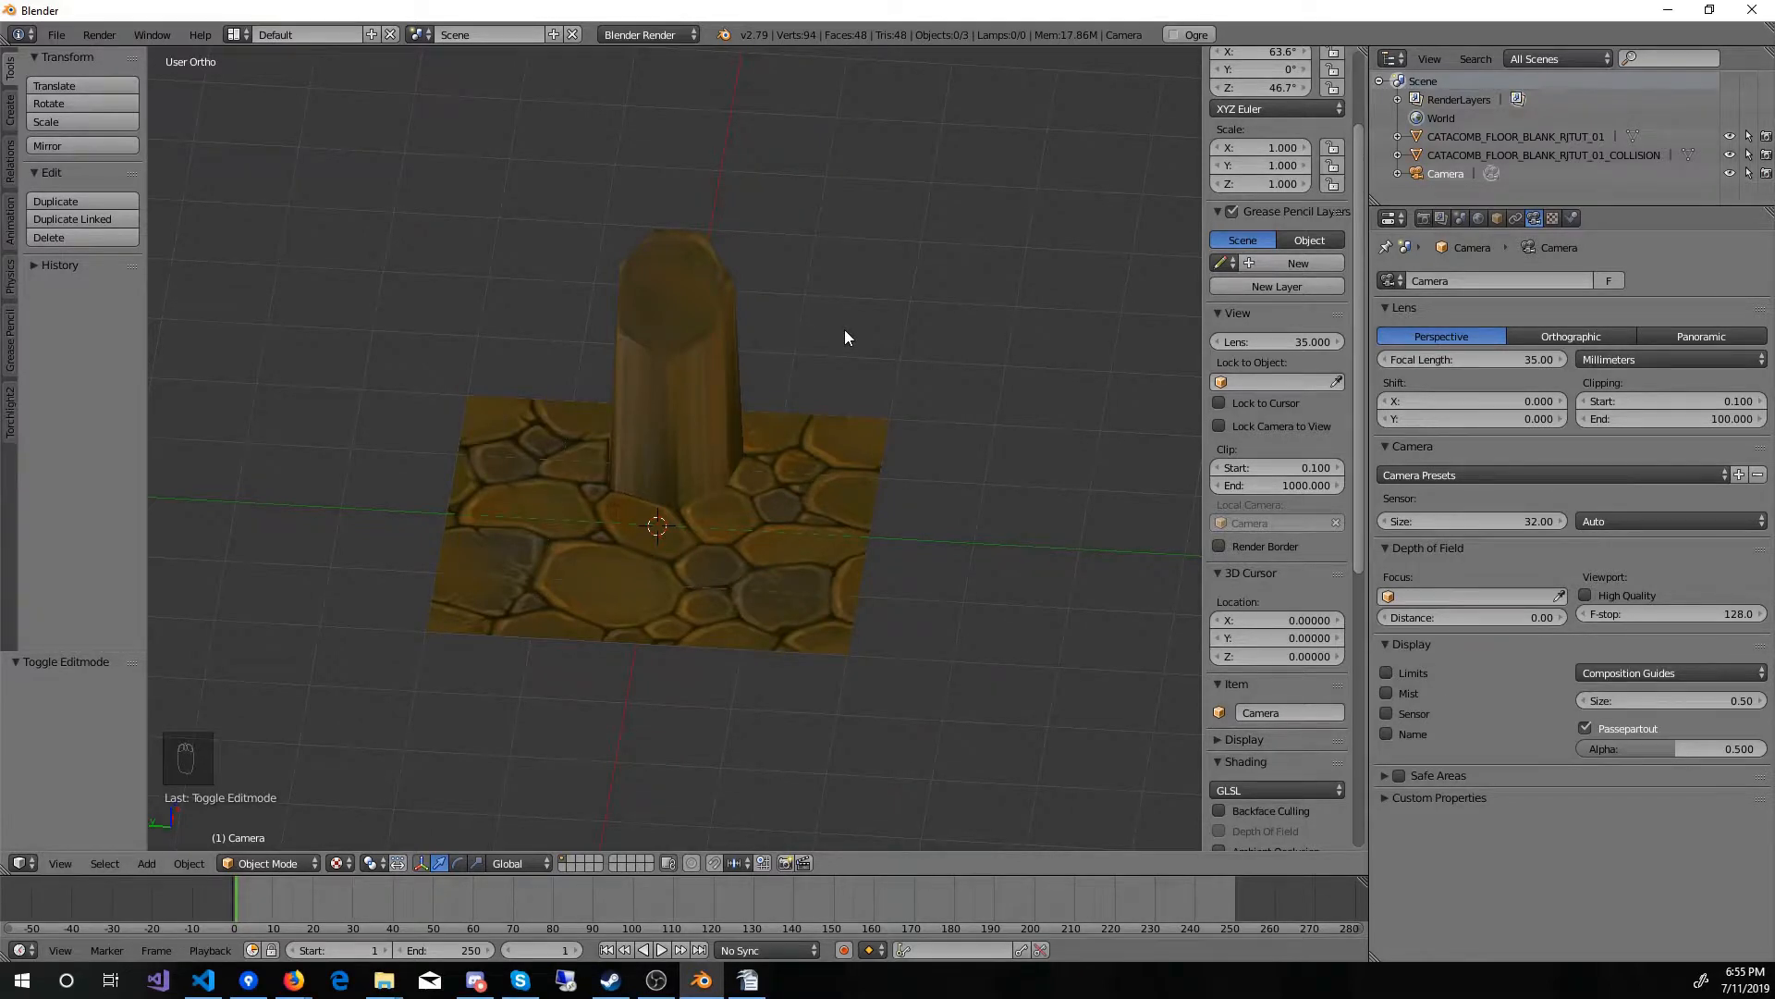
{"action": "key", "text": "KP_0"}
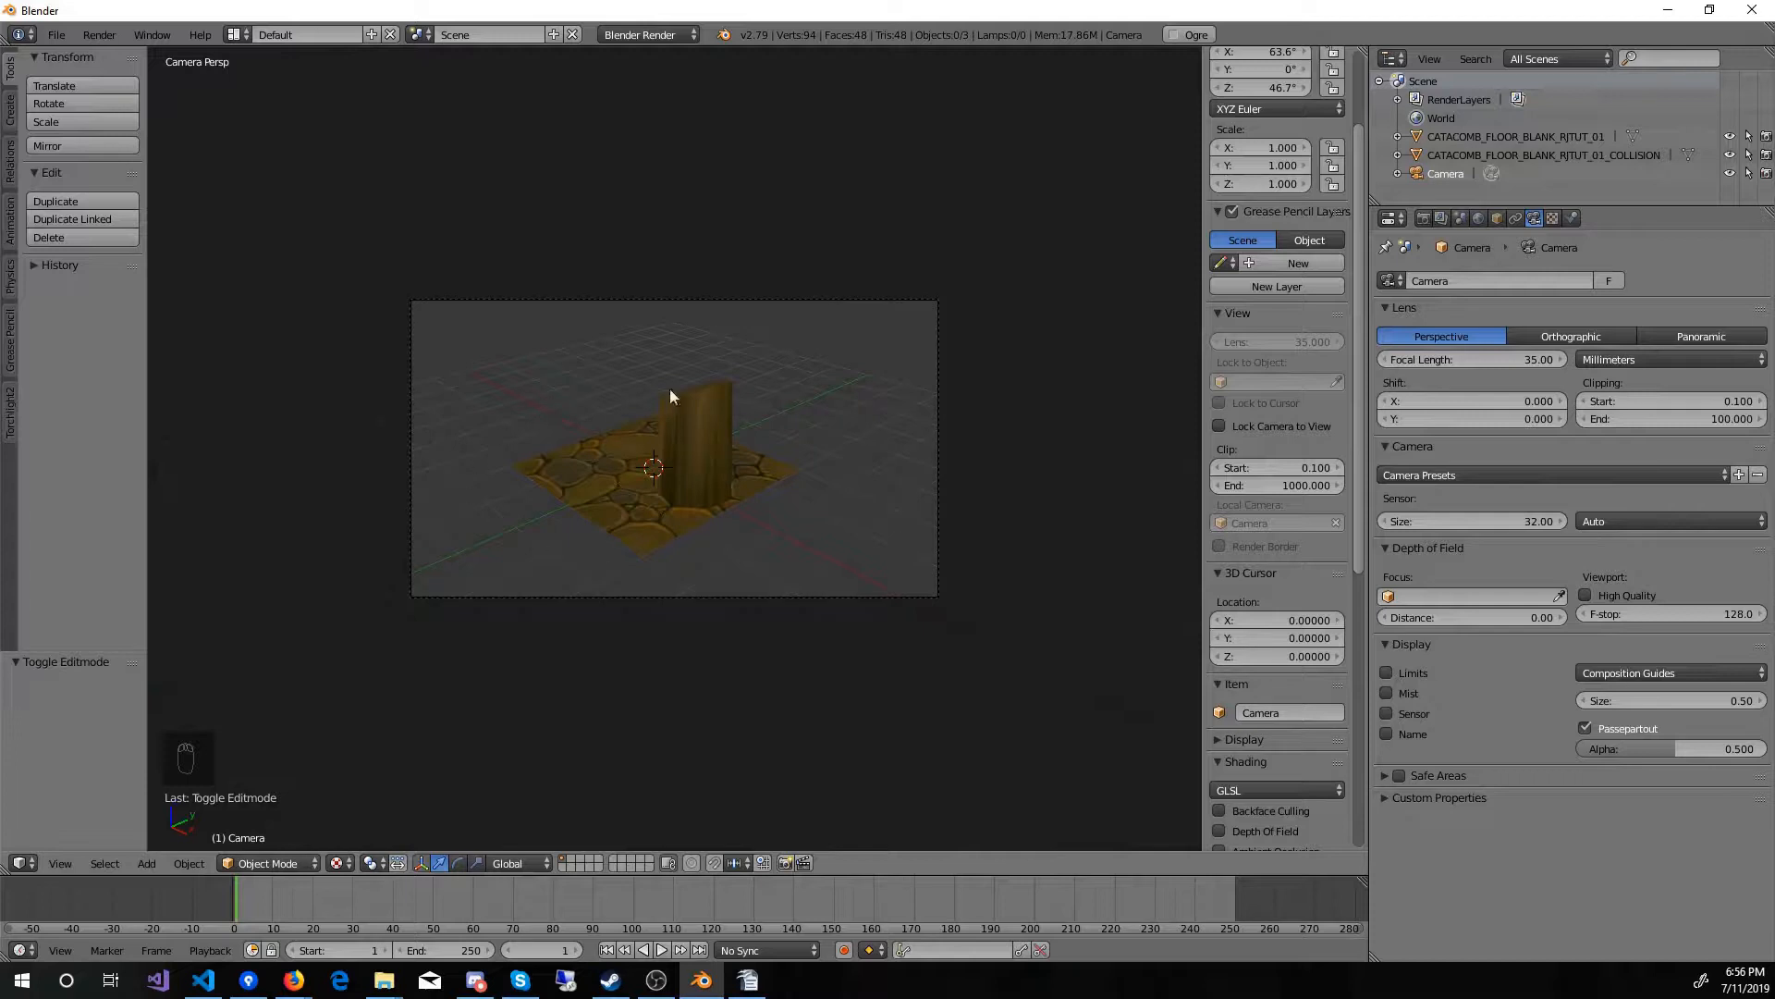
{"action": "left_click", "coordinate": [1423, 218]}
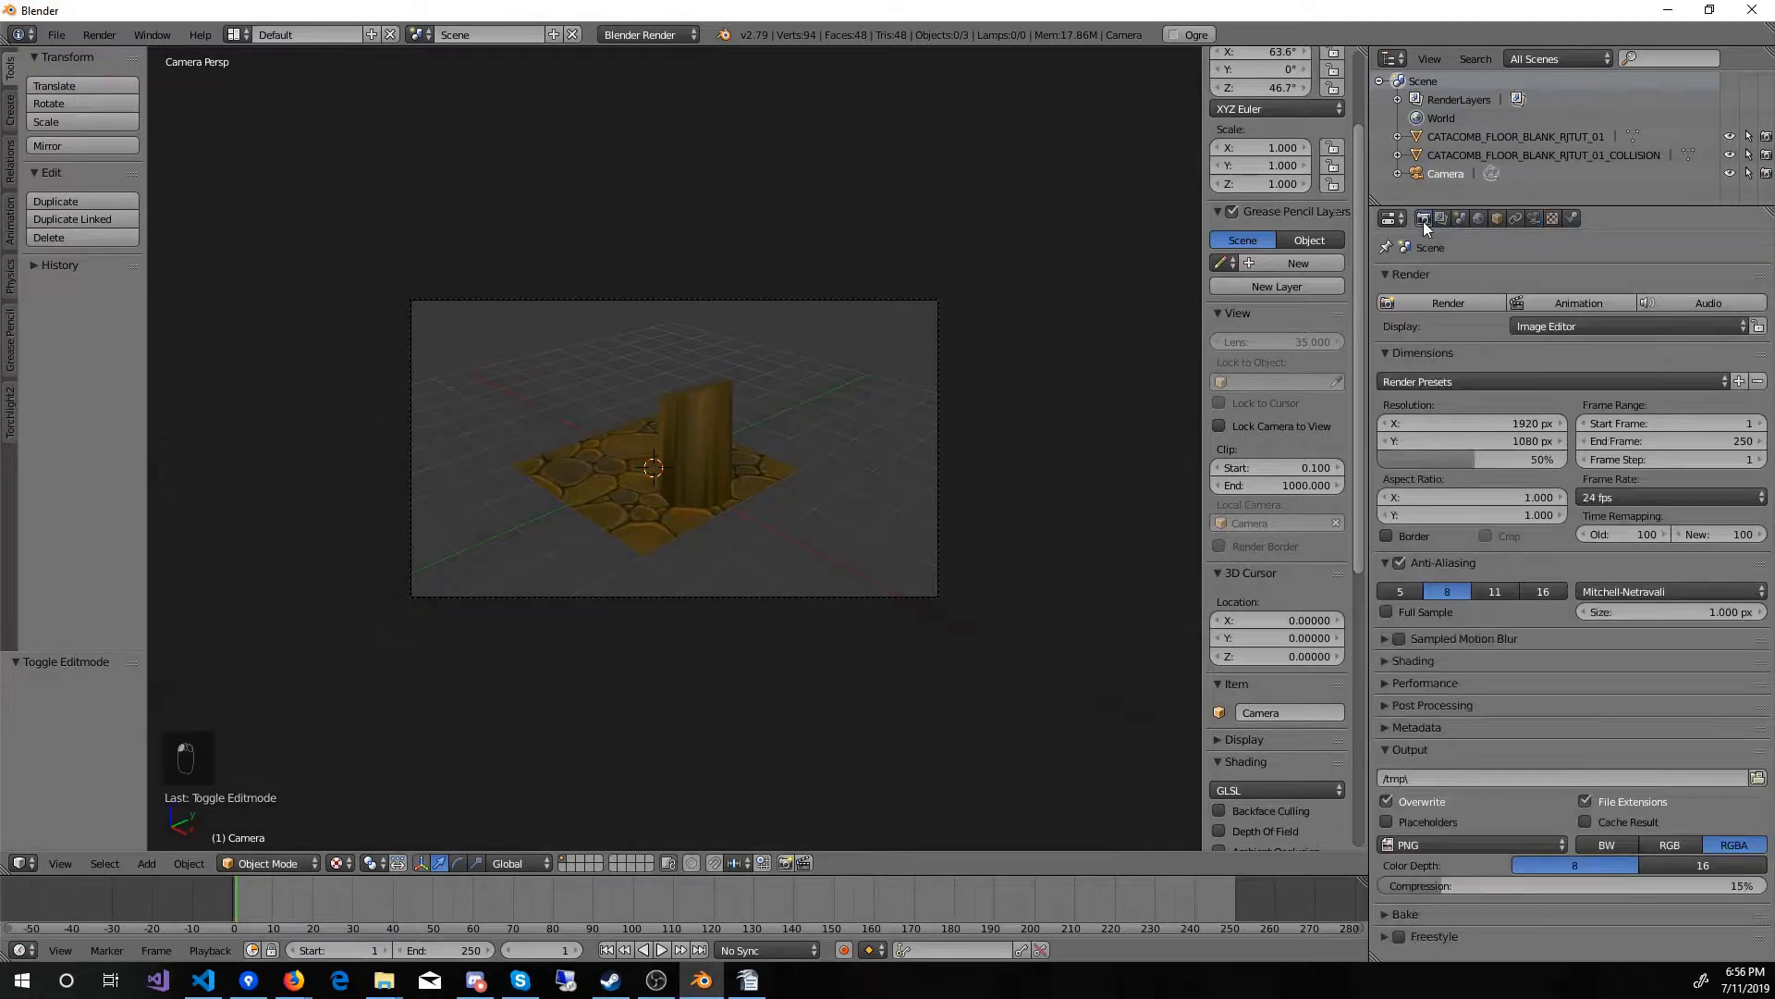
{"action": "left_click", "coordinate": [1469, 422]}
{"action": "type", "text": "108"}
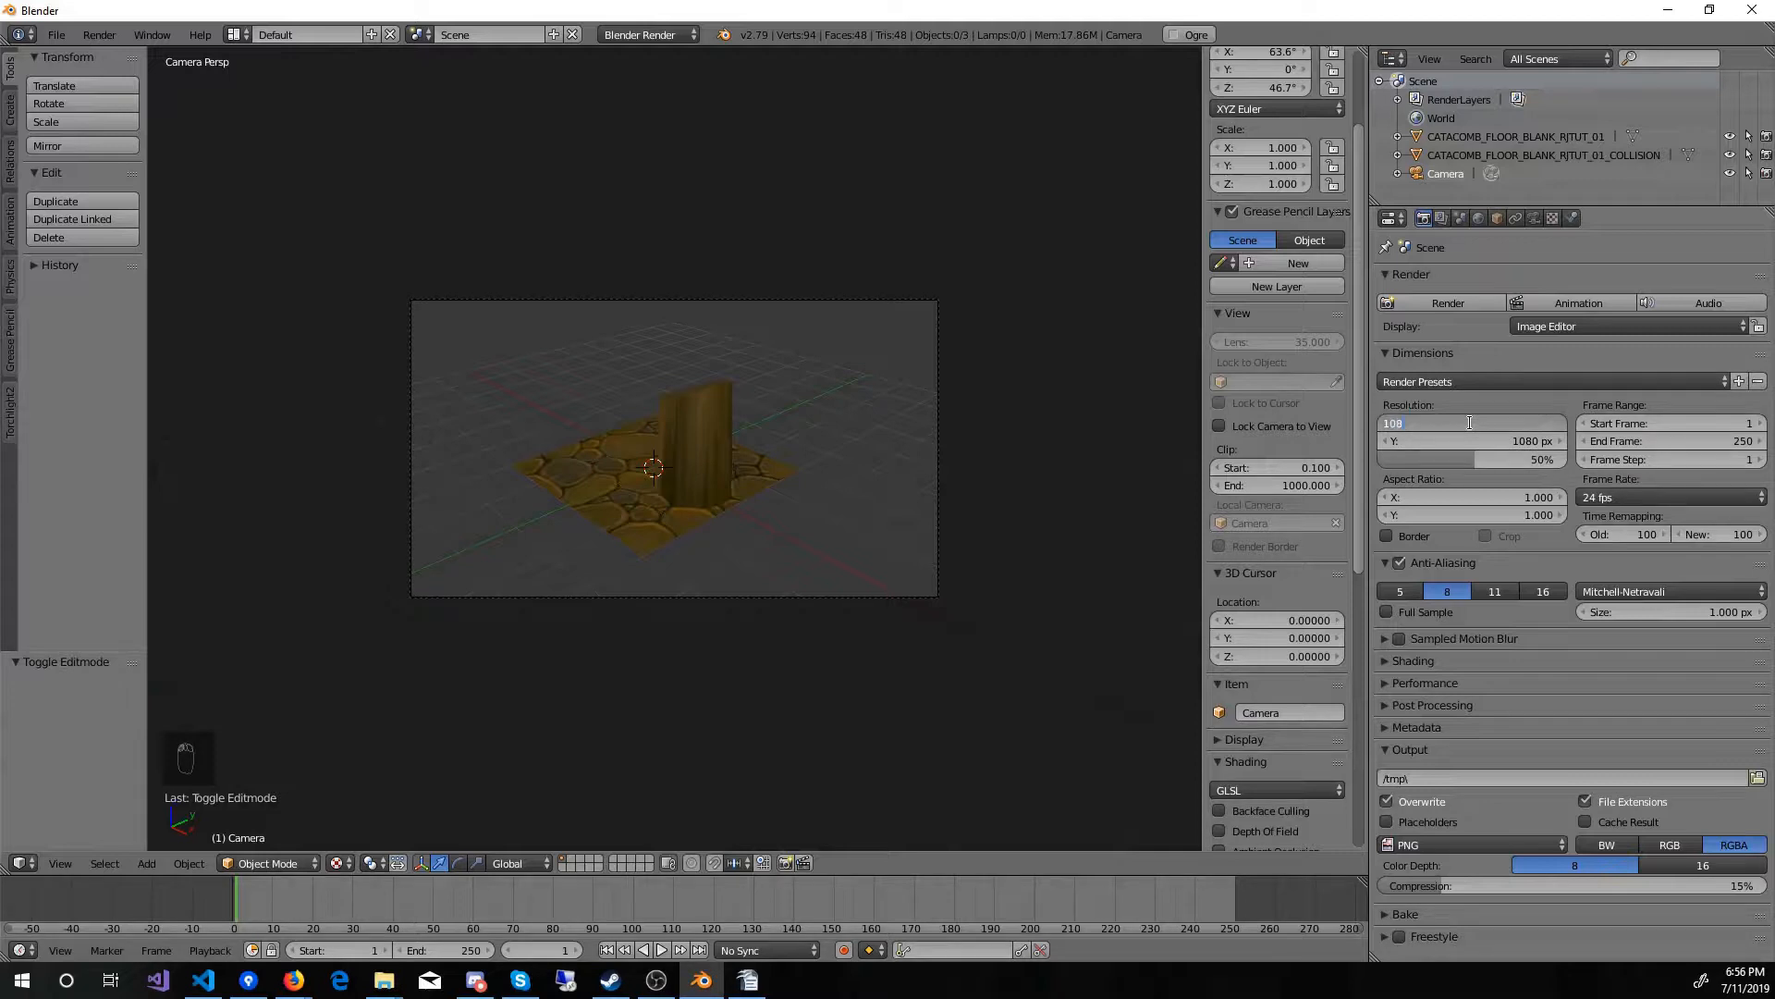
{"action": "type", "text": "0"}
{"action": "key", "text": "Return"}
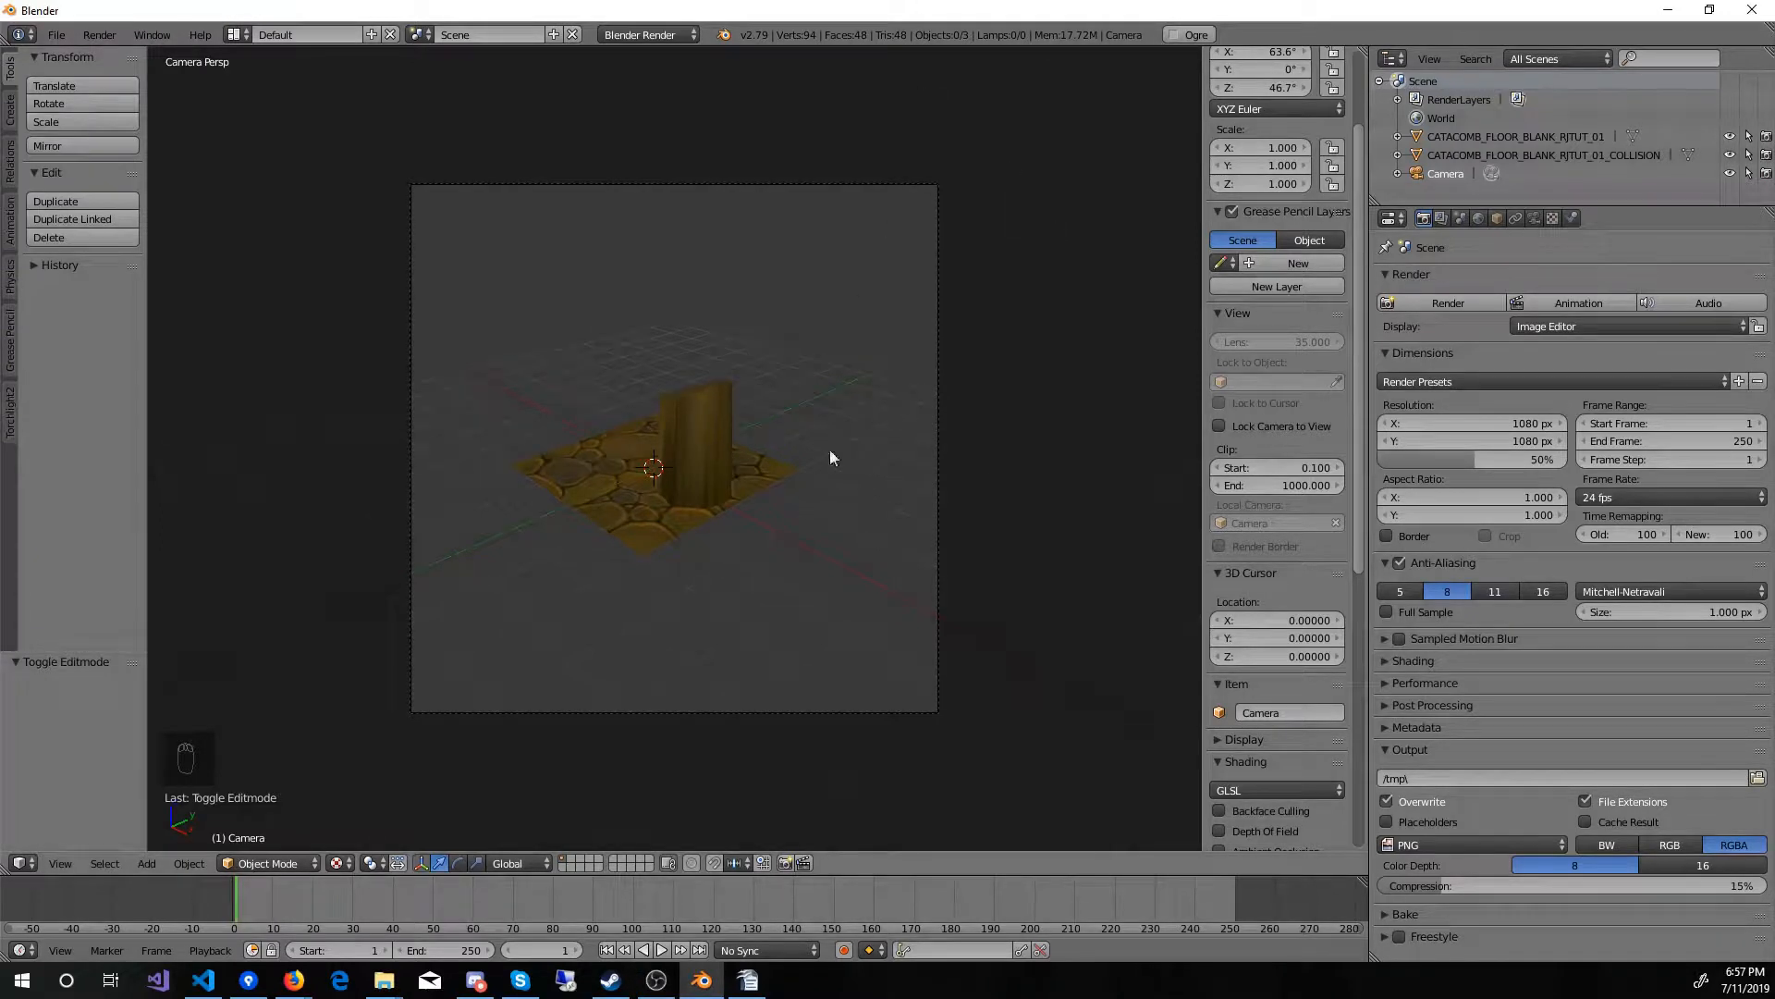
Step: Lock the camera to the view and frame the whole floor tile and pillar diagonally from slightly above
{"action": "left_click", "coordinate": [1217, 427]}
{"action": "middle_click_drag", "start_coordinate": [654, 579], "coordinate": [867, 572]}
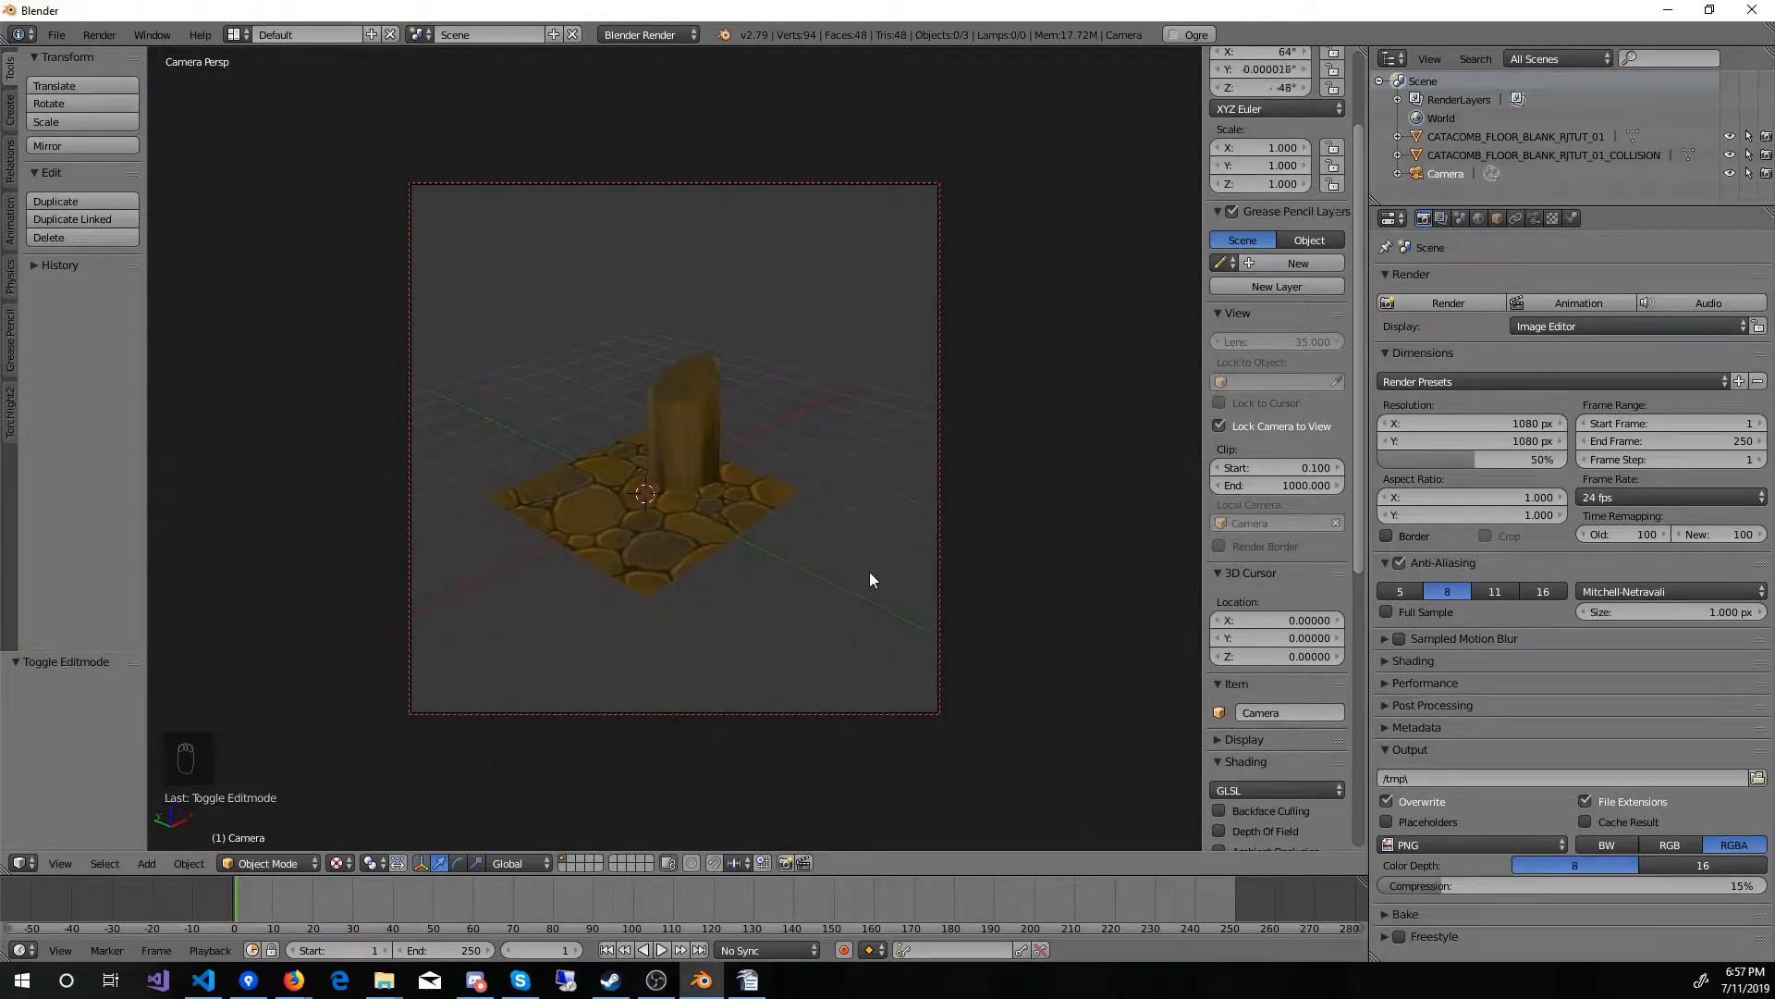
{"action": "scroll", "coordinate": [827, 538], "scroll_direction": "down", "scroll_amount": 2, "text": "ctrl"}
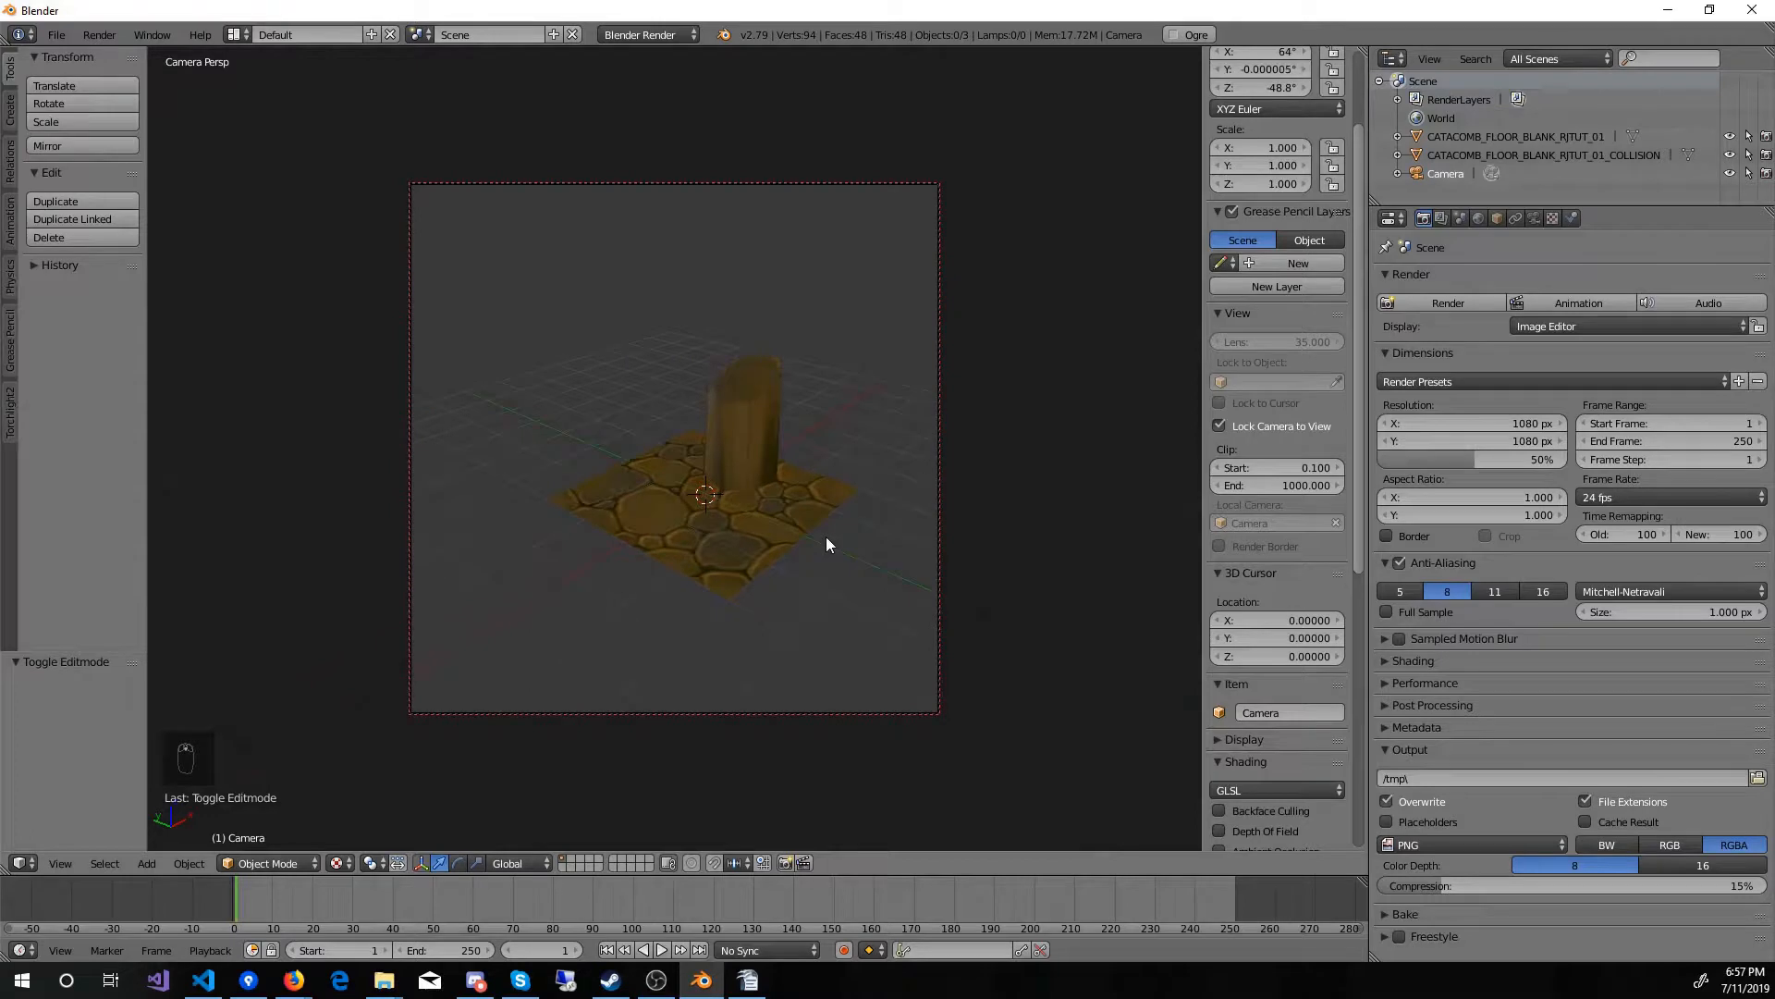
{"action": "scroll", "coordinate": [827, 545], "scroll_direction": "up", "scroll_amount": 1, "text": "ctrl"}
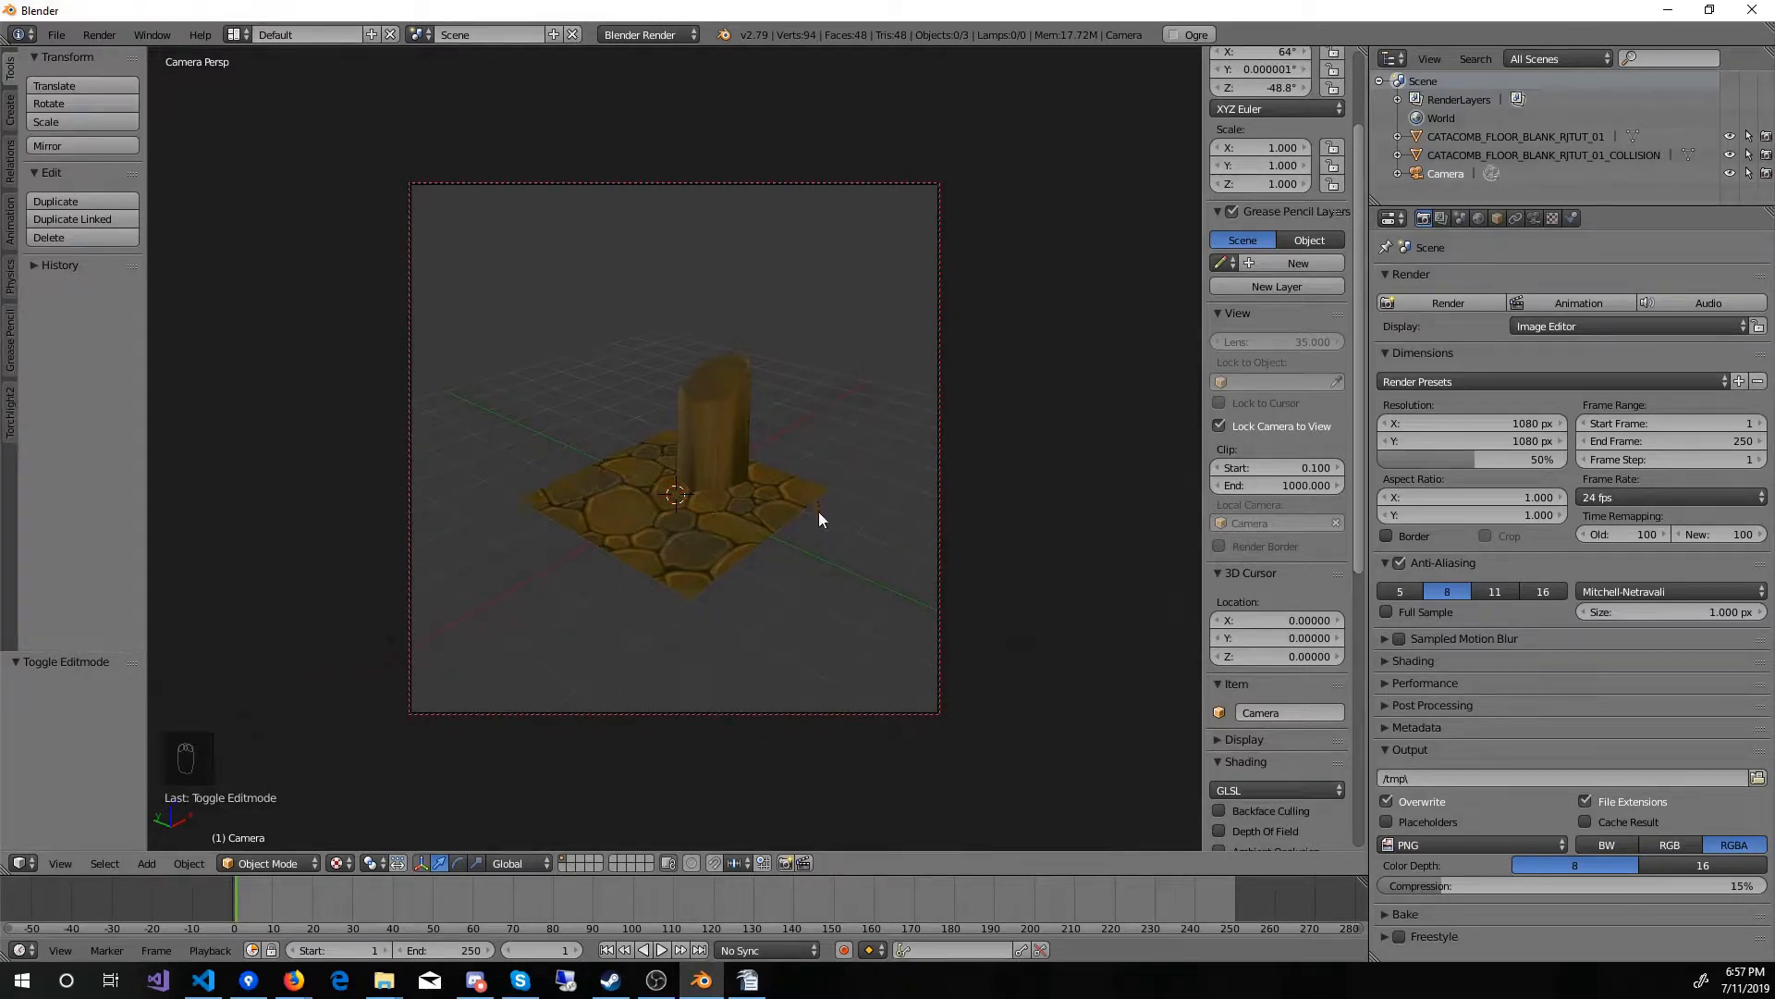
{"action": "scroll", "coordinate": [821, 520], "scroll_direction": "up", "scroll_amount": 3}
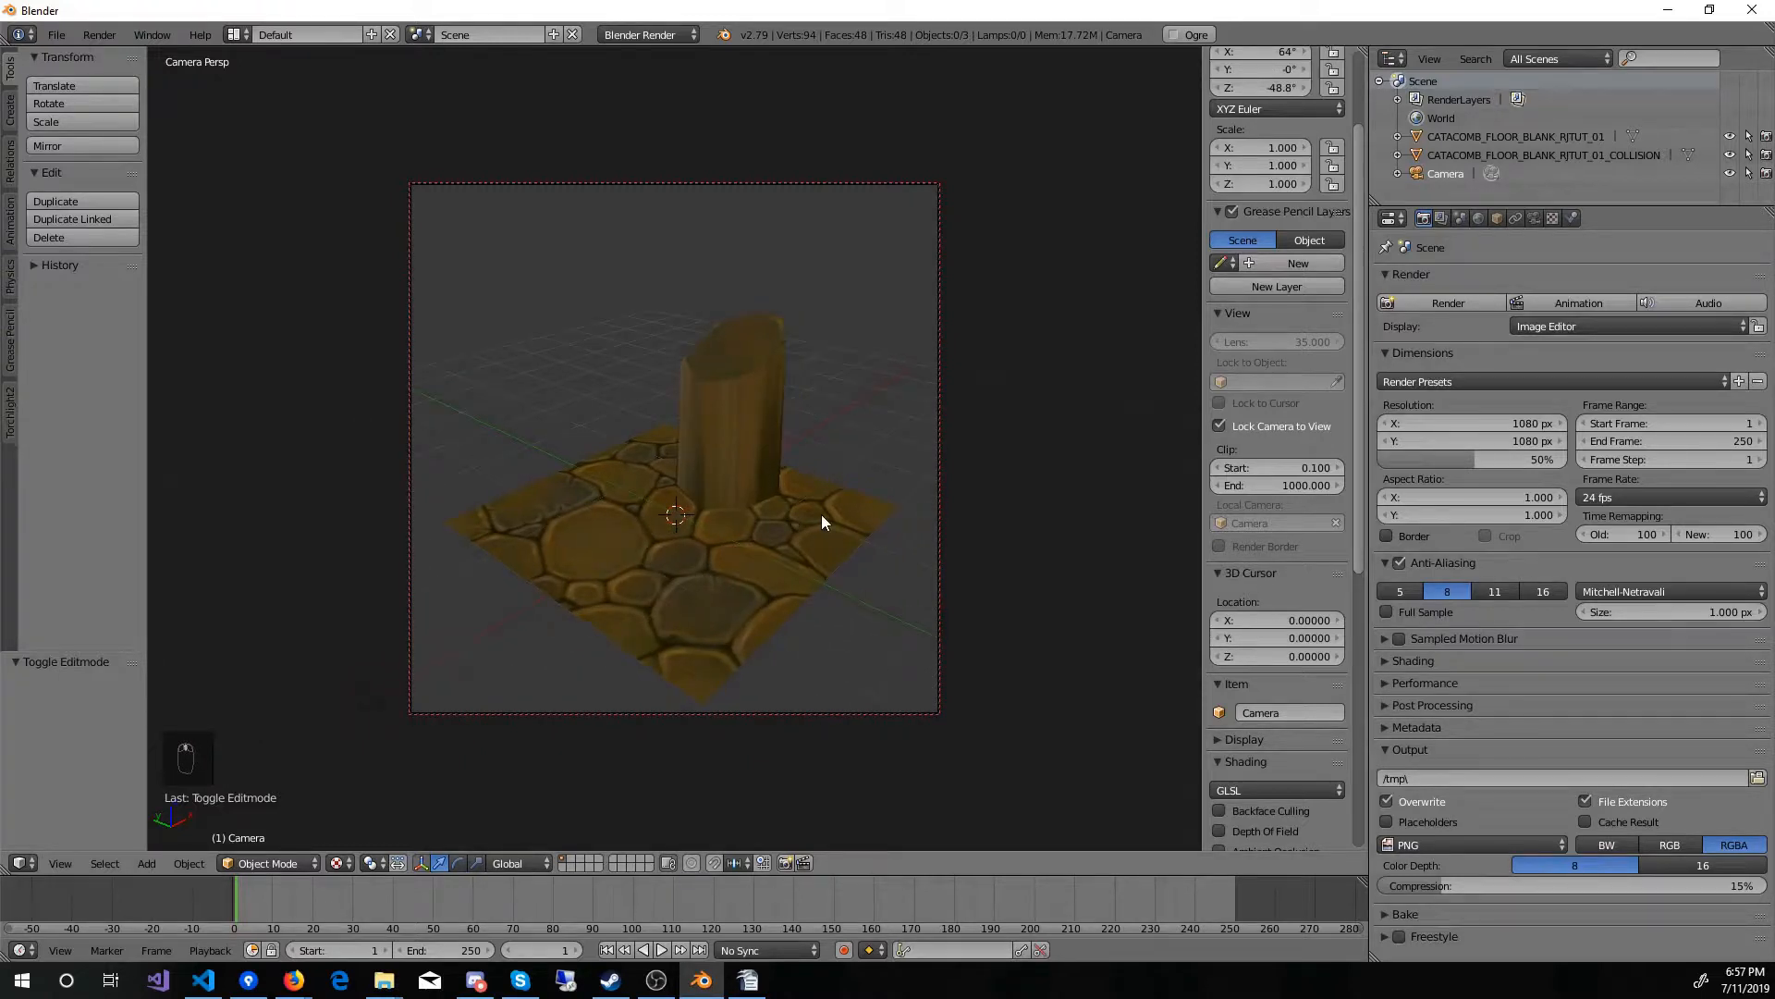
{"action": "scroll", "coordinate": [822, 514], "scroll_direction": "down", "scroll_amount": 2, "text": "shift"}
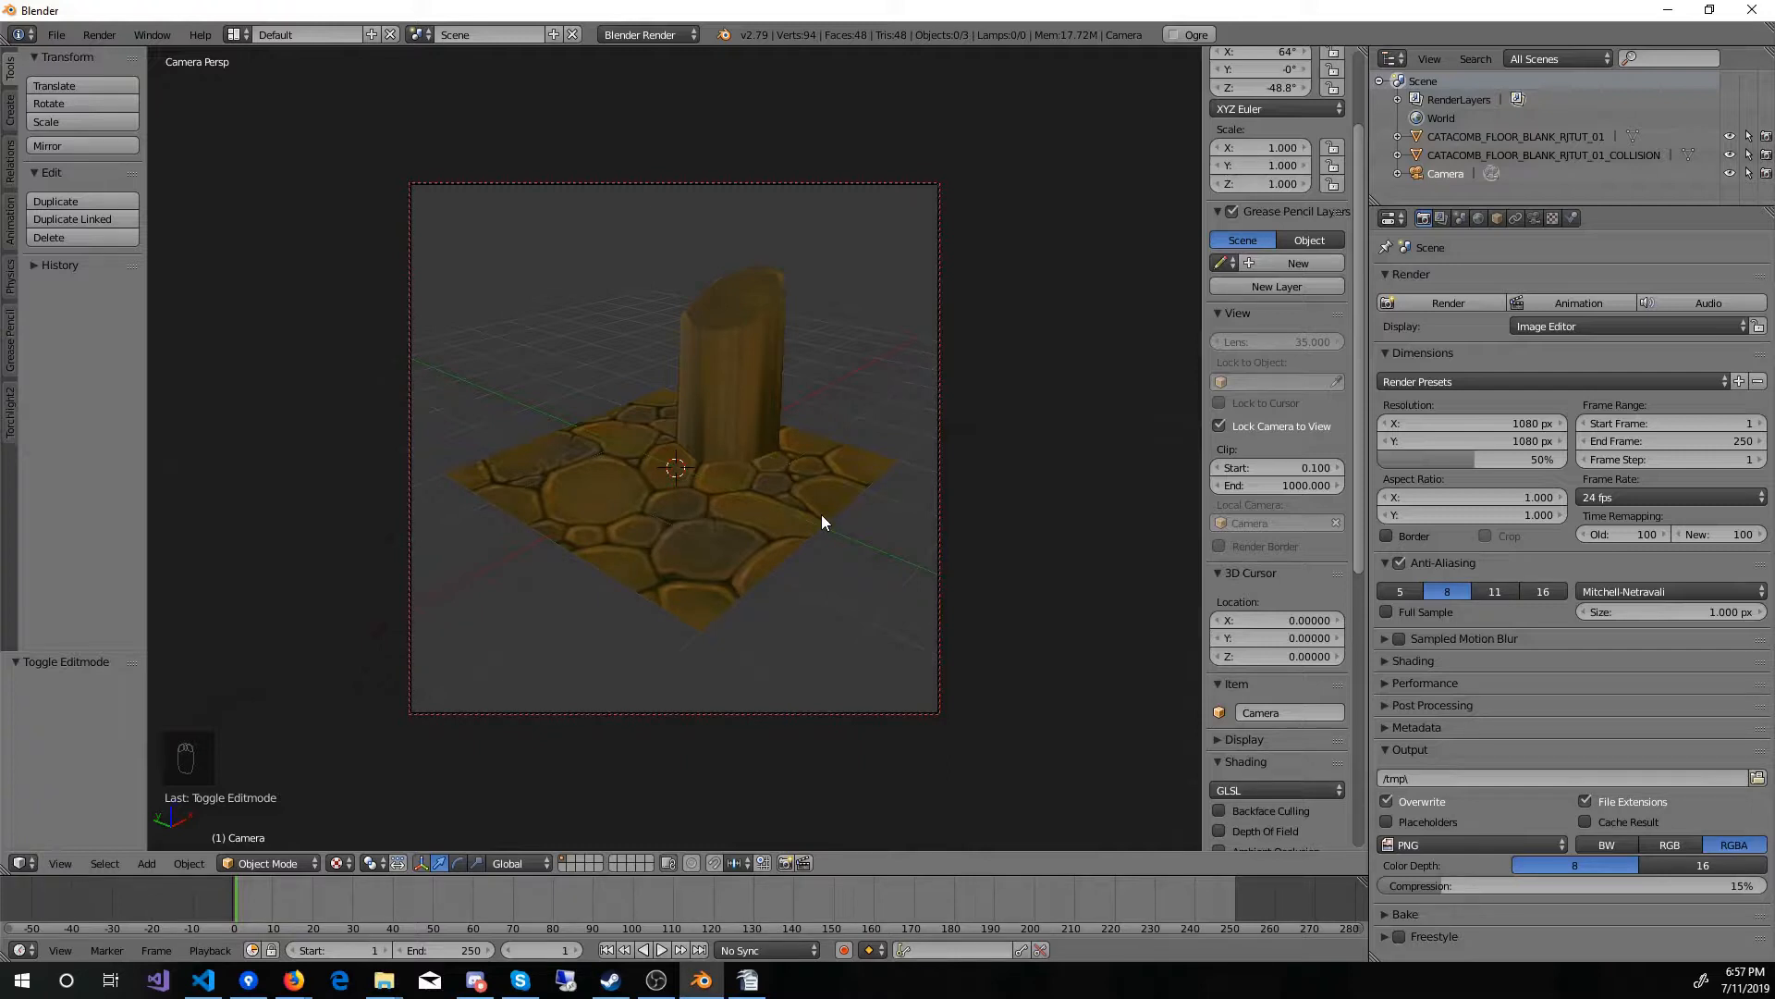
{"action": "scroll", "coordinate": [821, 515], "scroll_direction": "up", "scroll_amount": 1}
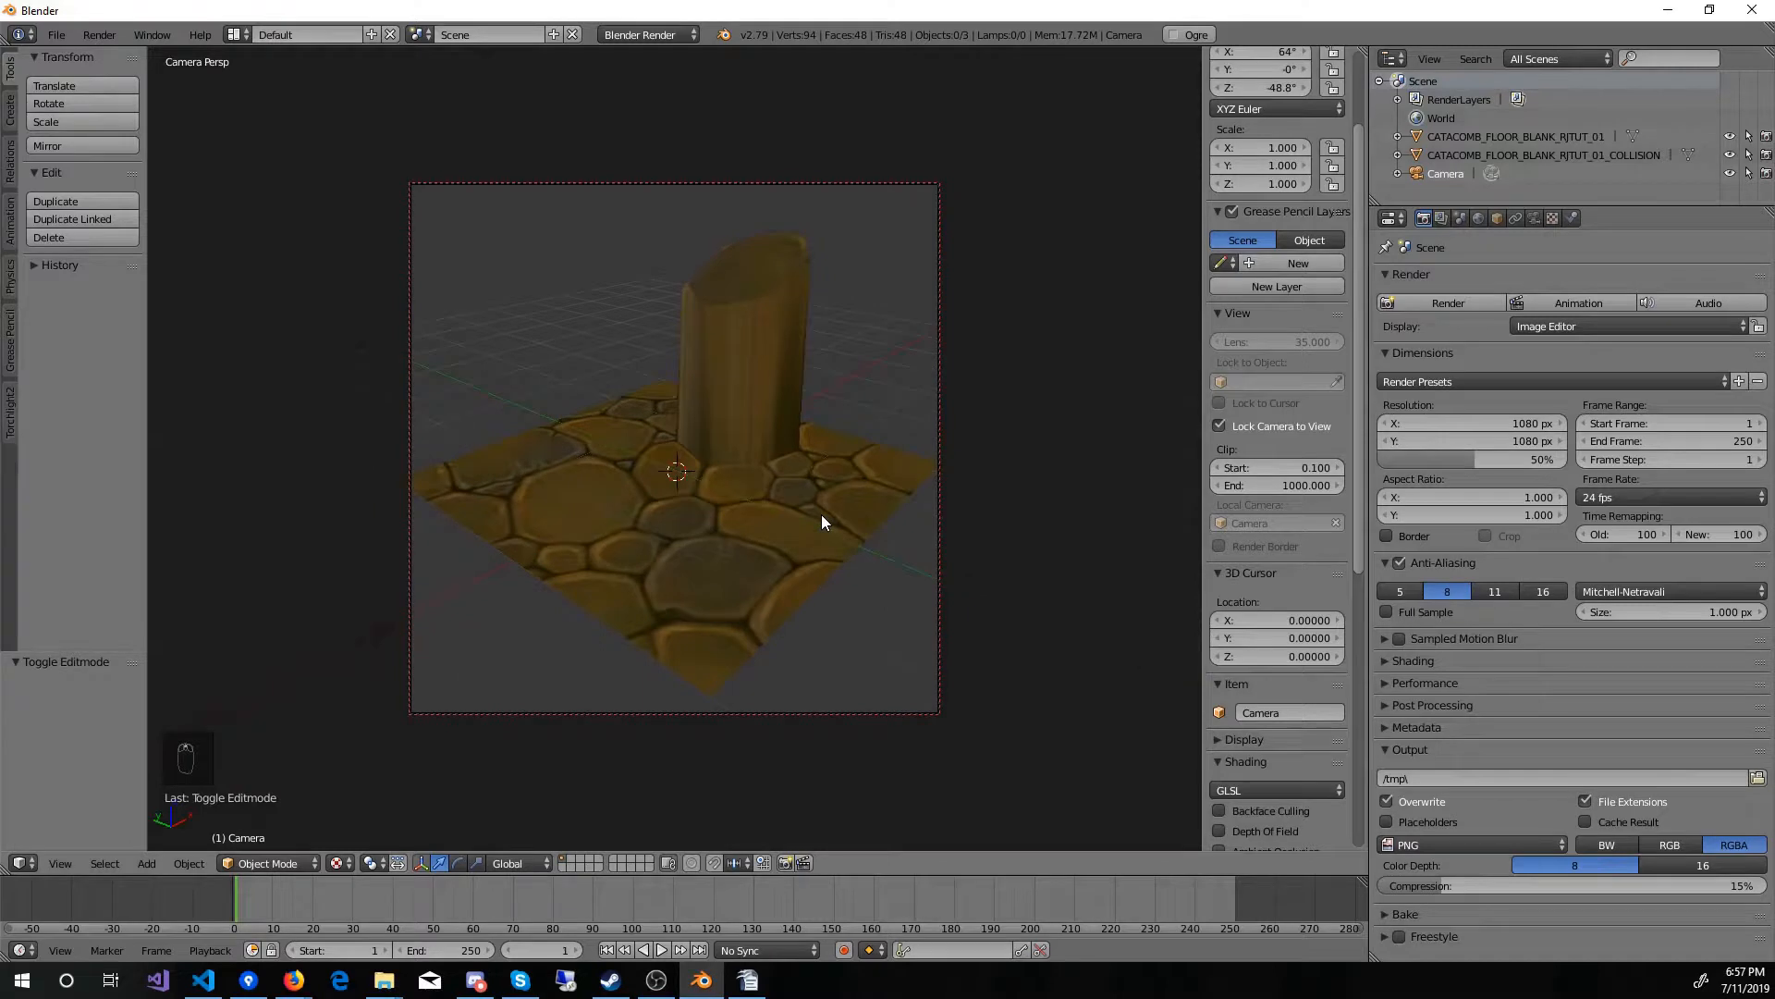
{"action": "scroll", "coordinate": [819, 522], "scroll_direction": "down", "scroll_amount": 1}
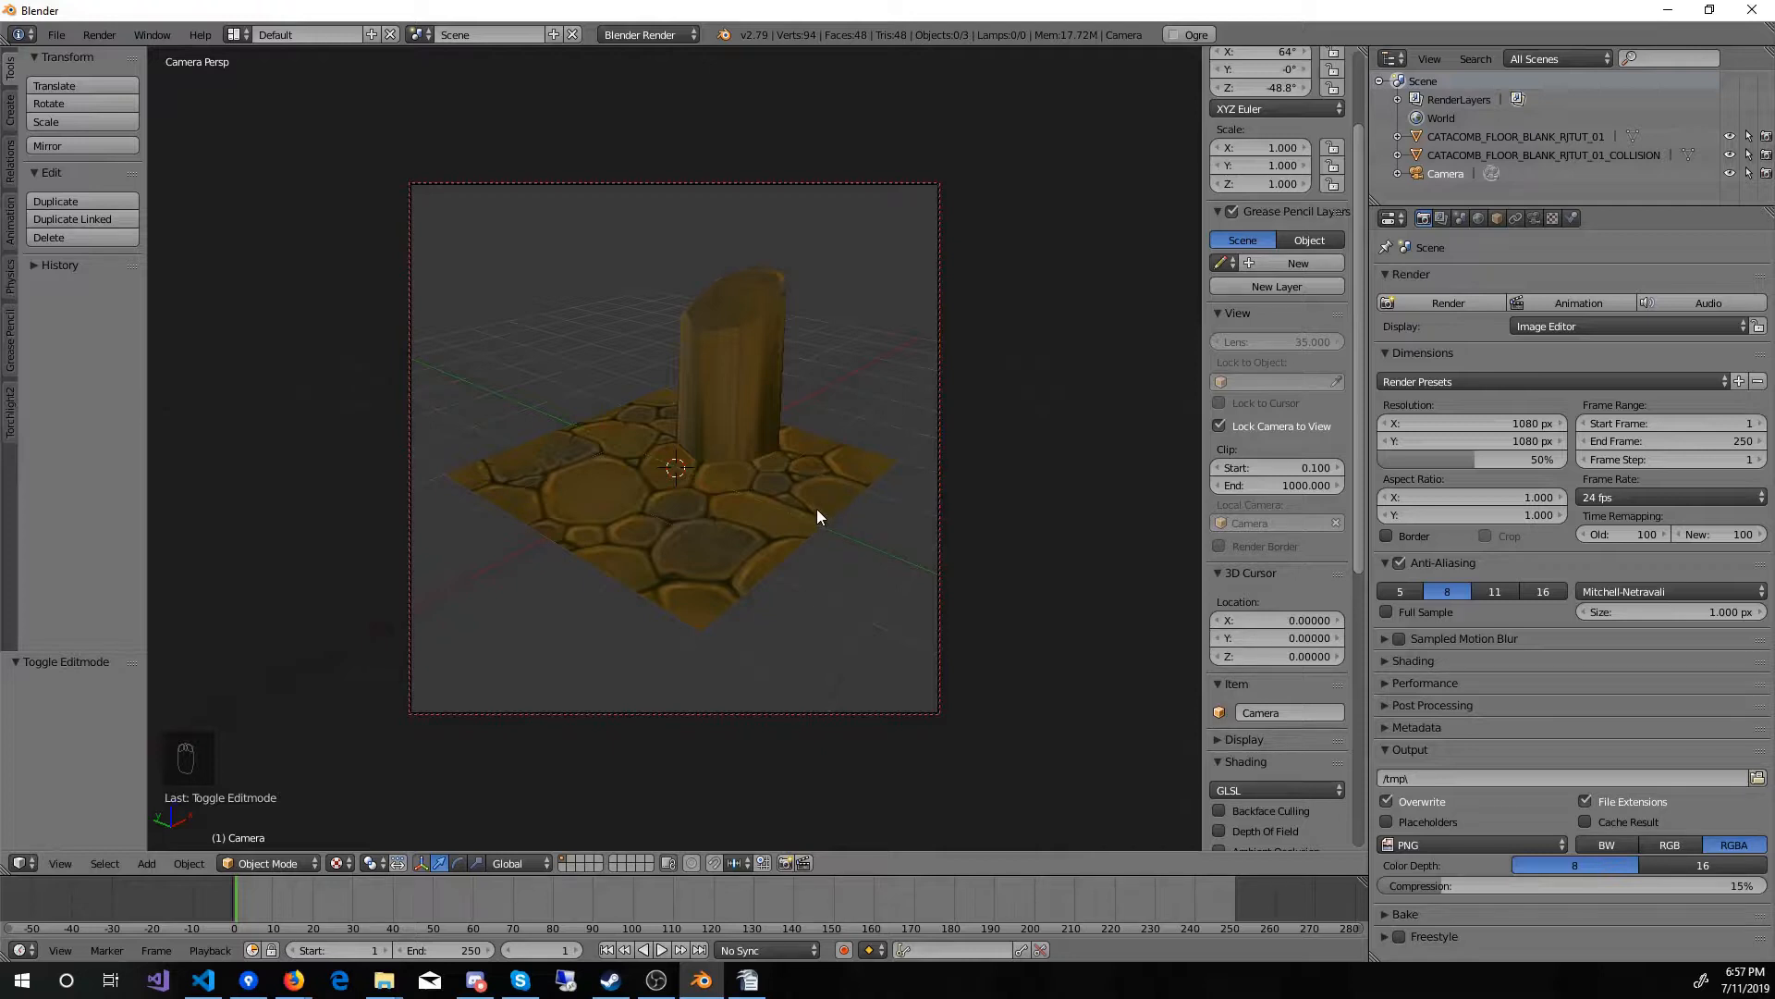
{"action": "middle_click_drag", "start_coordinate": [818, 509], "coordinate": [813, 525]}
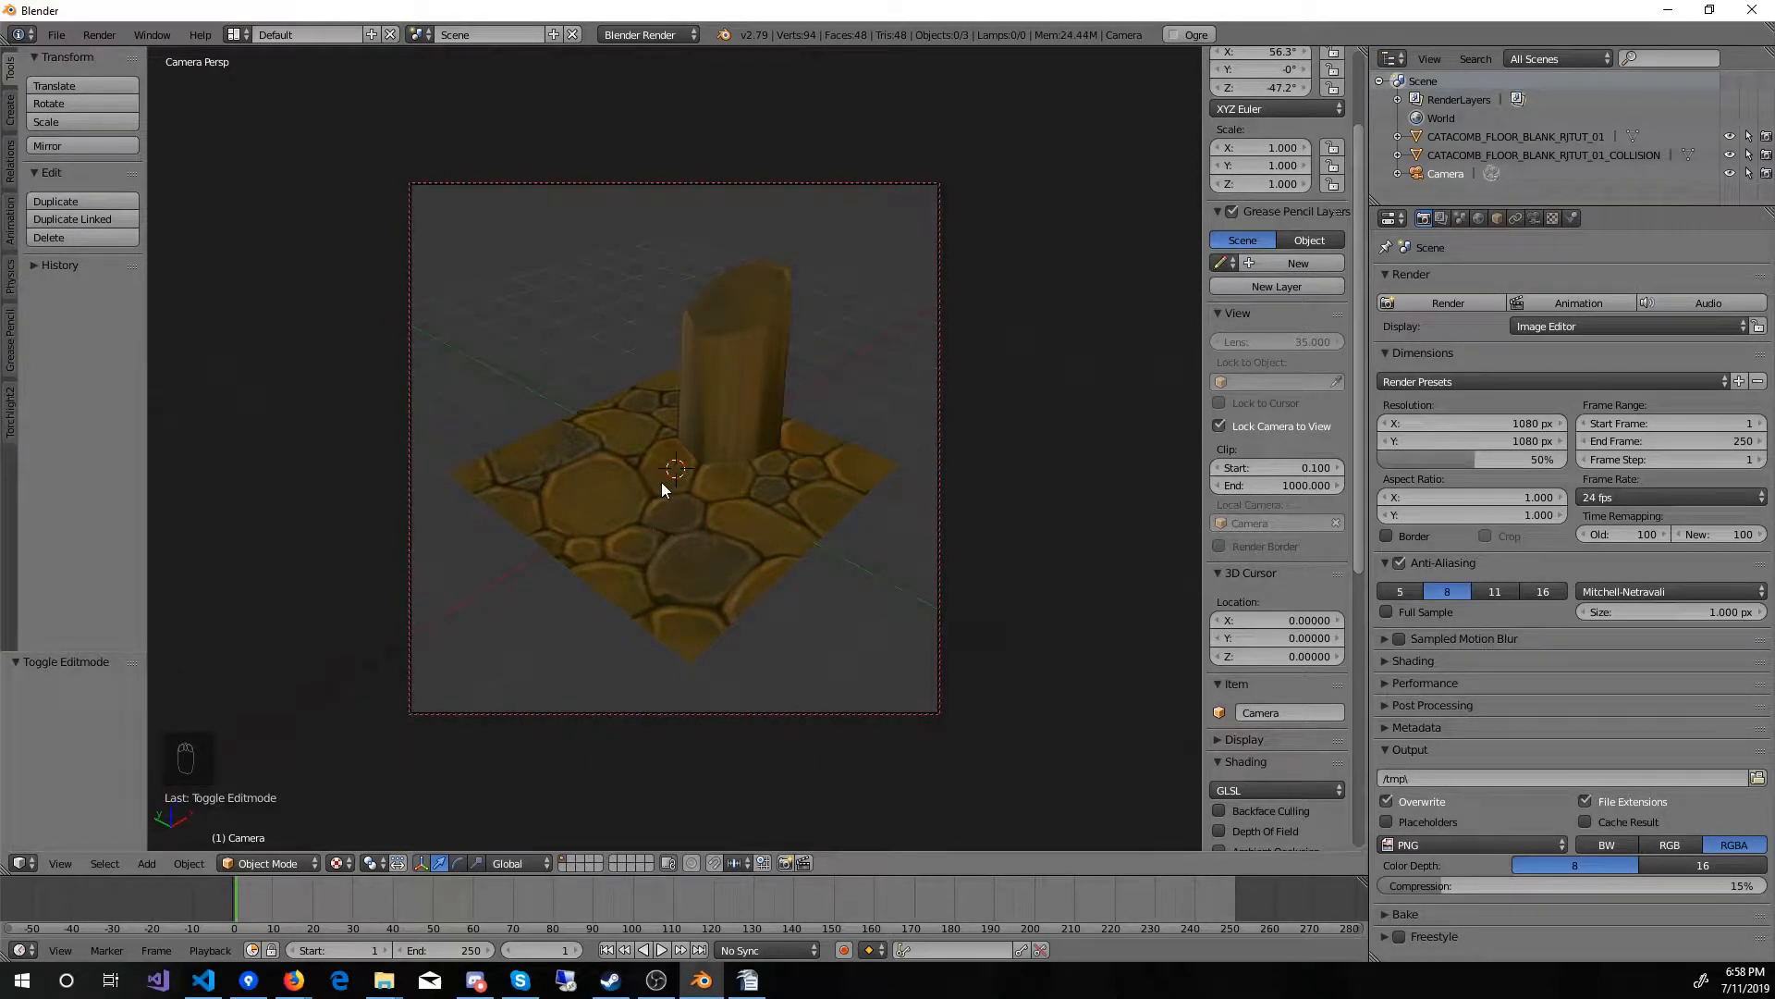
Step: Exclude CATACOMB_FLOOR_BLANK_RJTUT_01_COLLISION from rendering, with a test render before and after the change
{"action": "key", "text": "F12"}
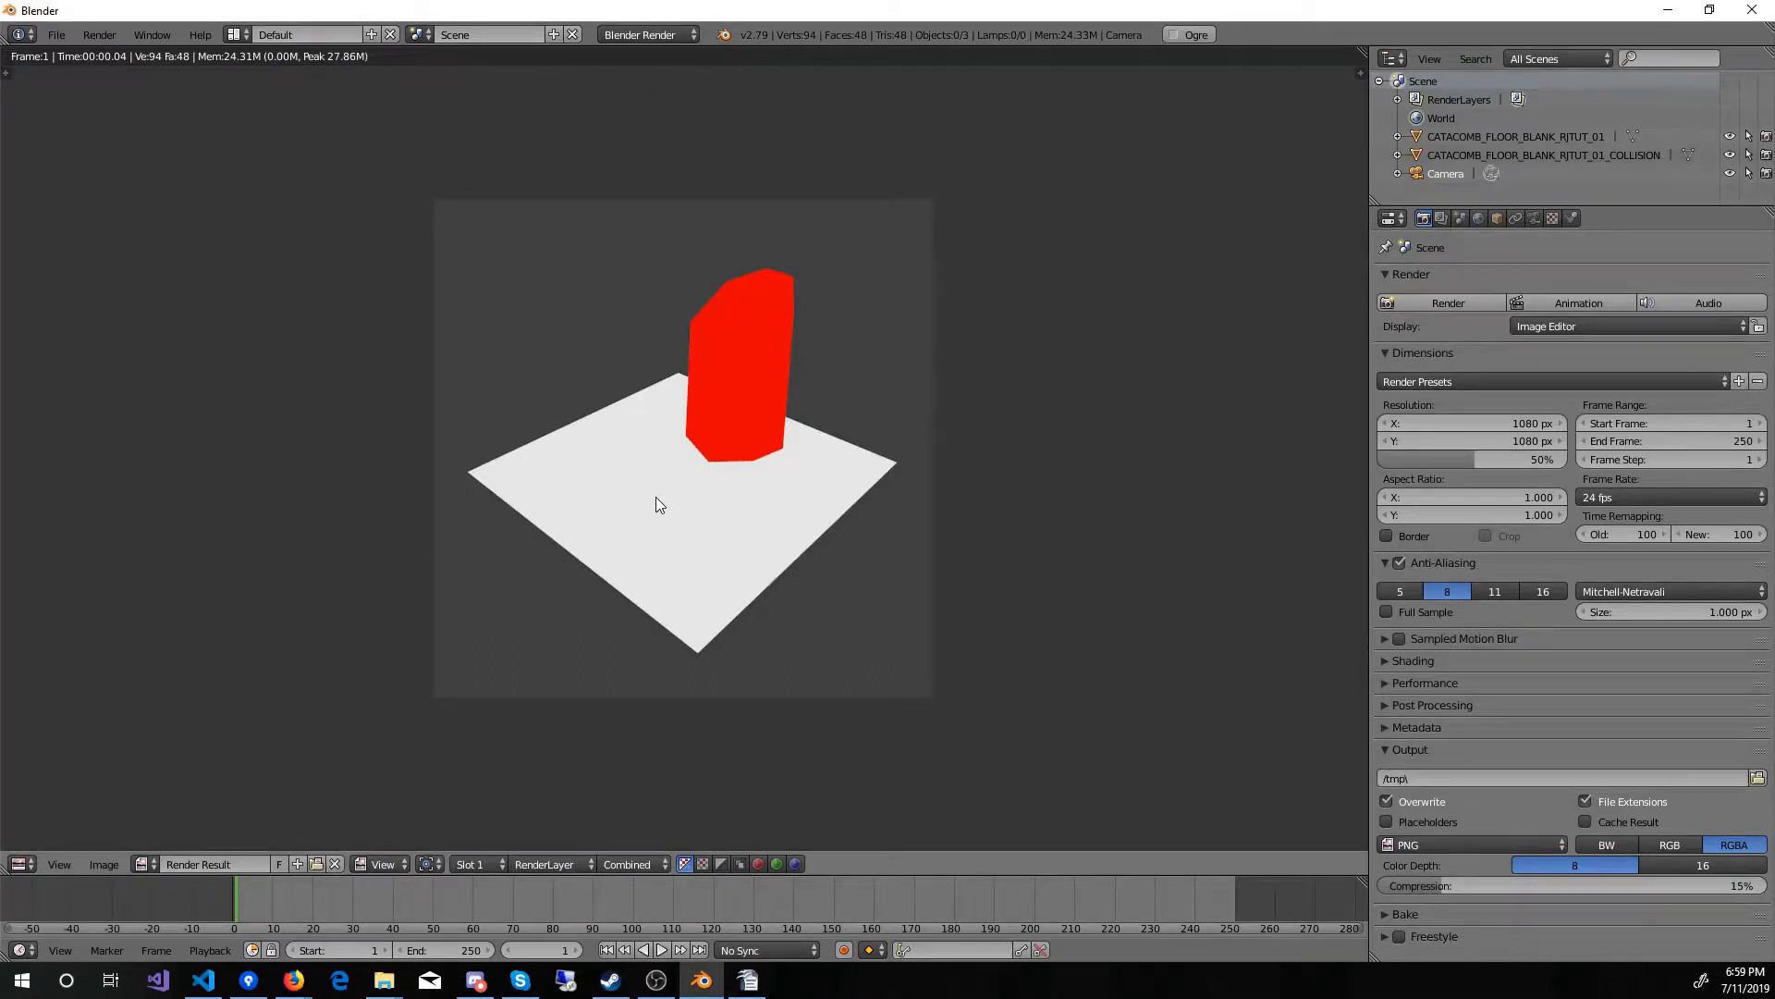
{"action": "key", "text": "Escape"}
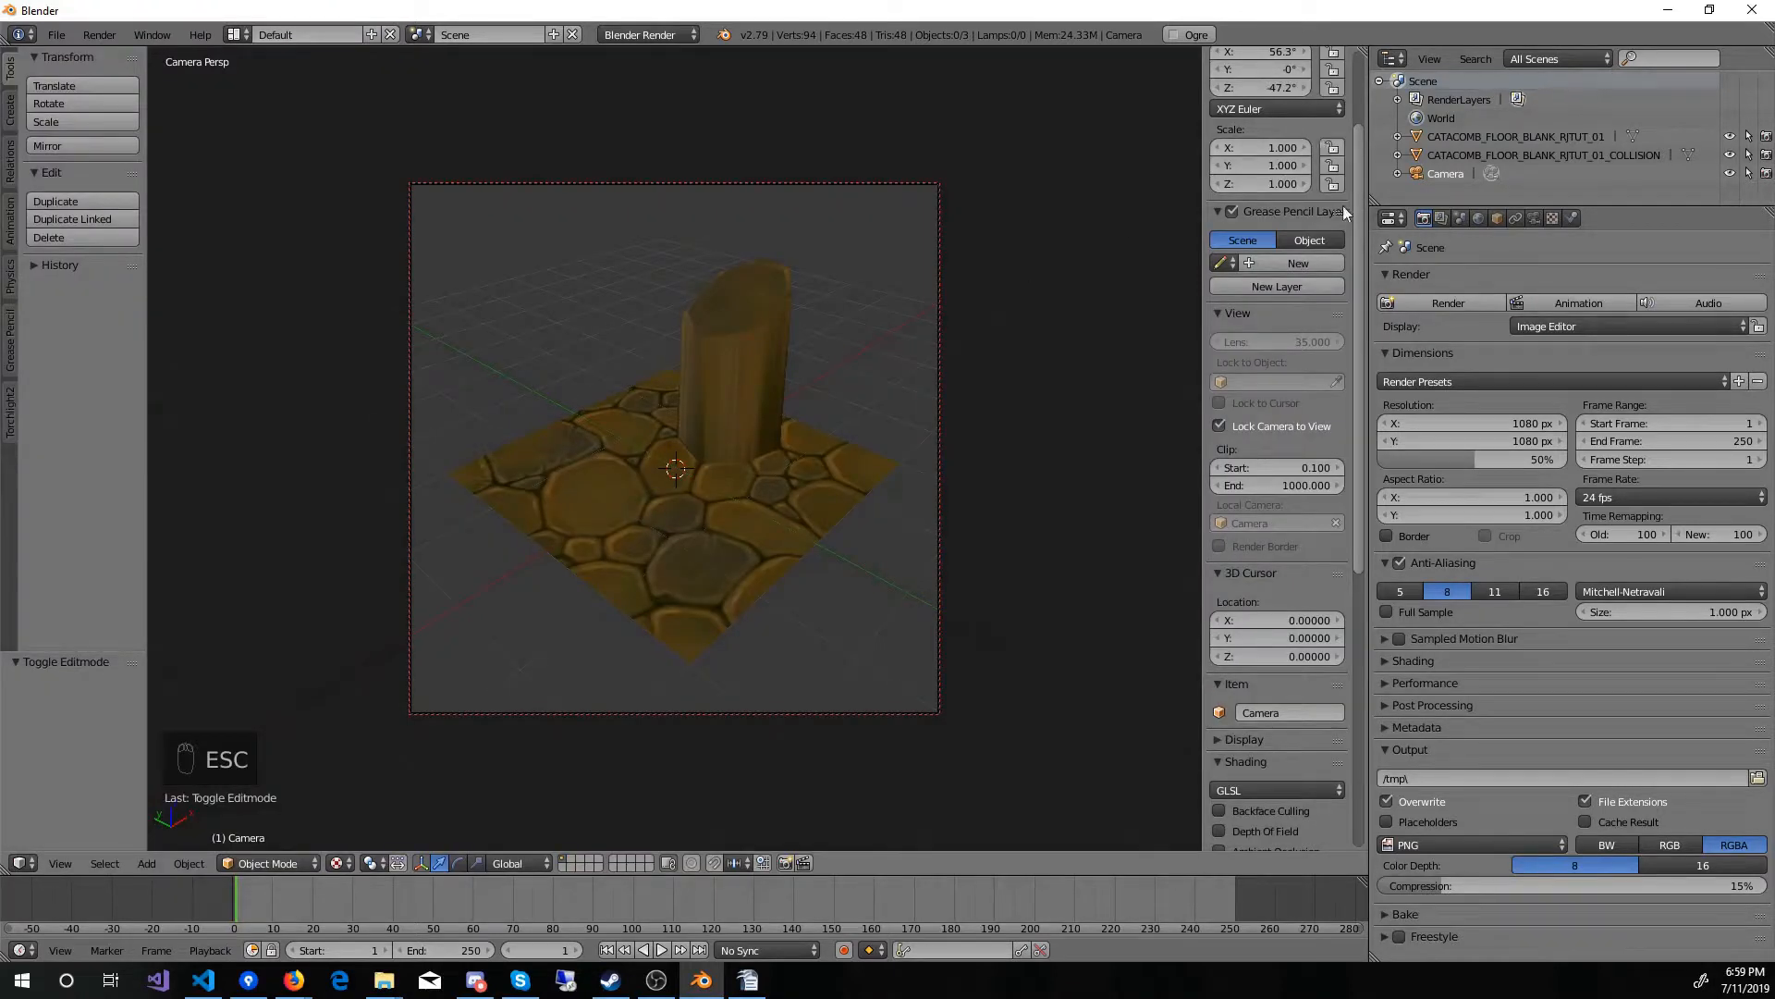
{"action": "left_click", "coordinate": [1767, 155]}
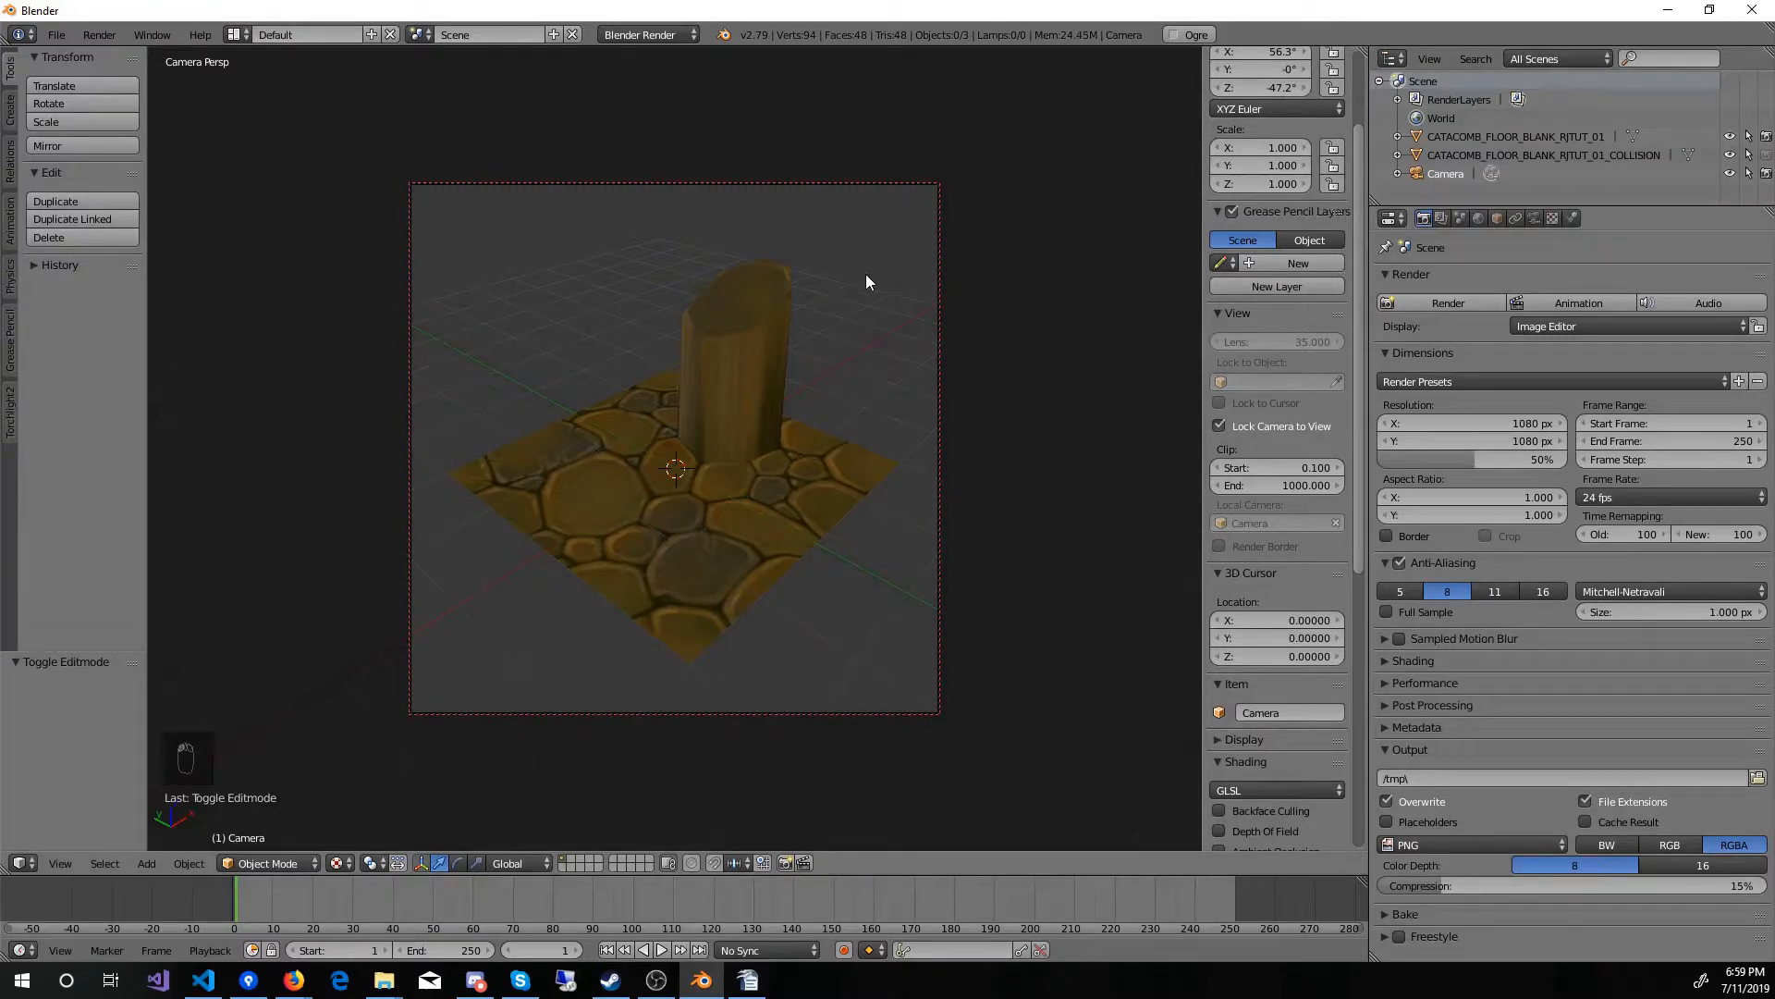
{"action": "key", "text": "F12"}
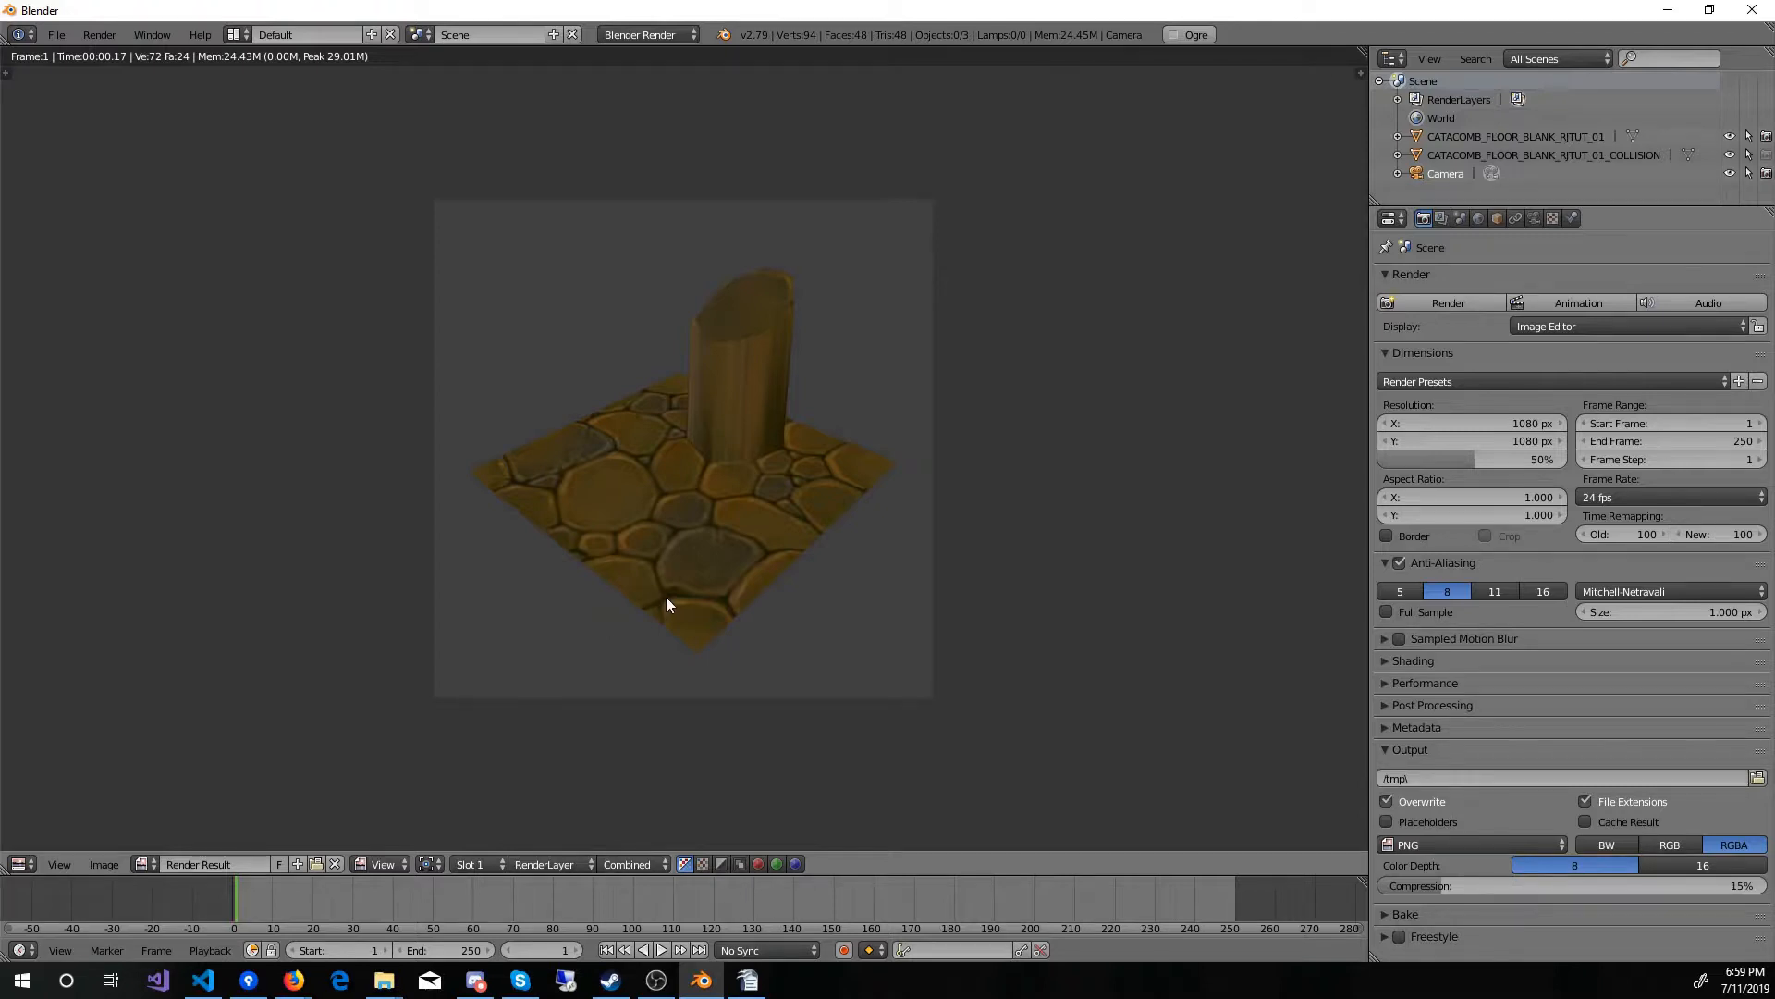
{"action": "key", "text": "Escape"}
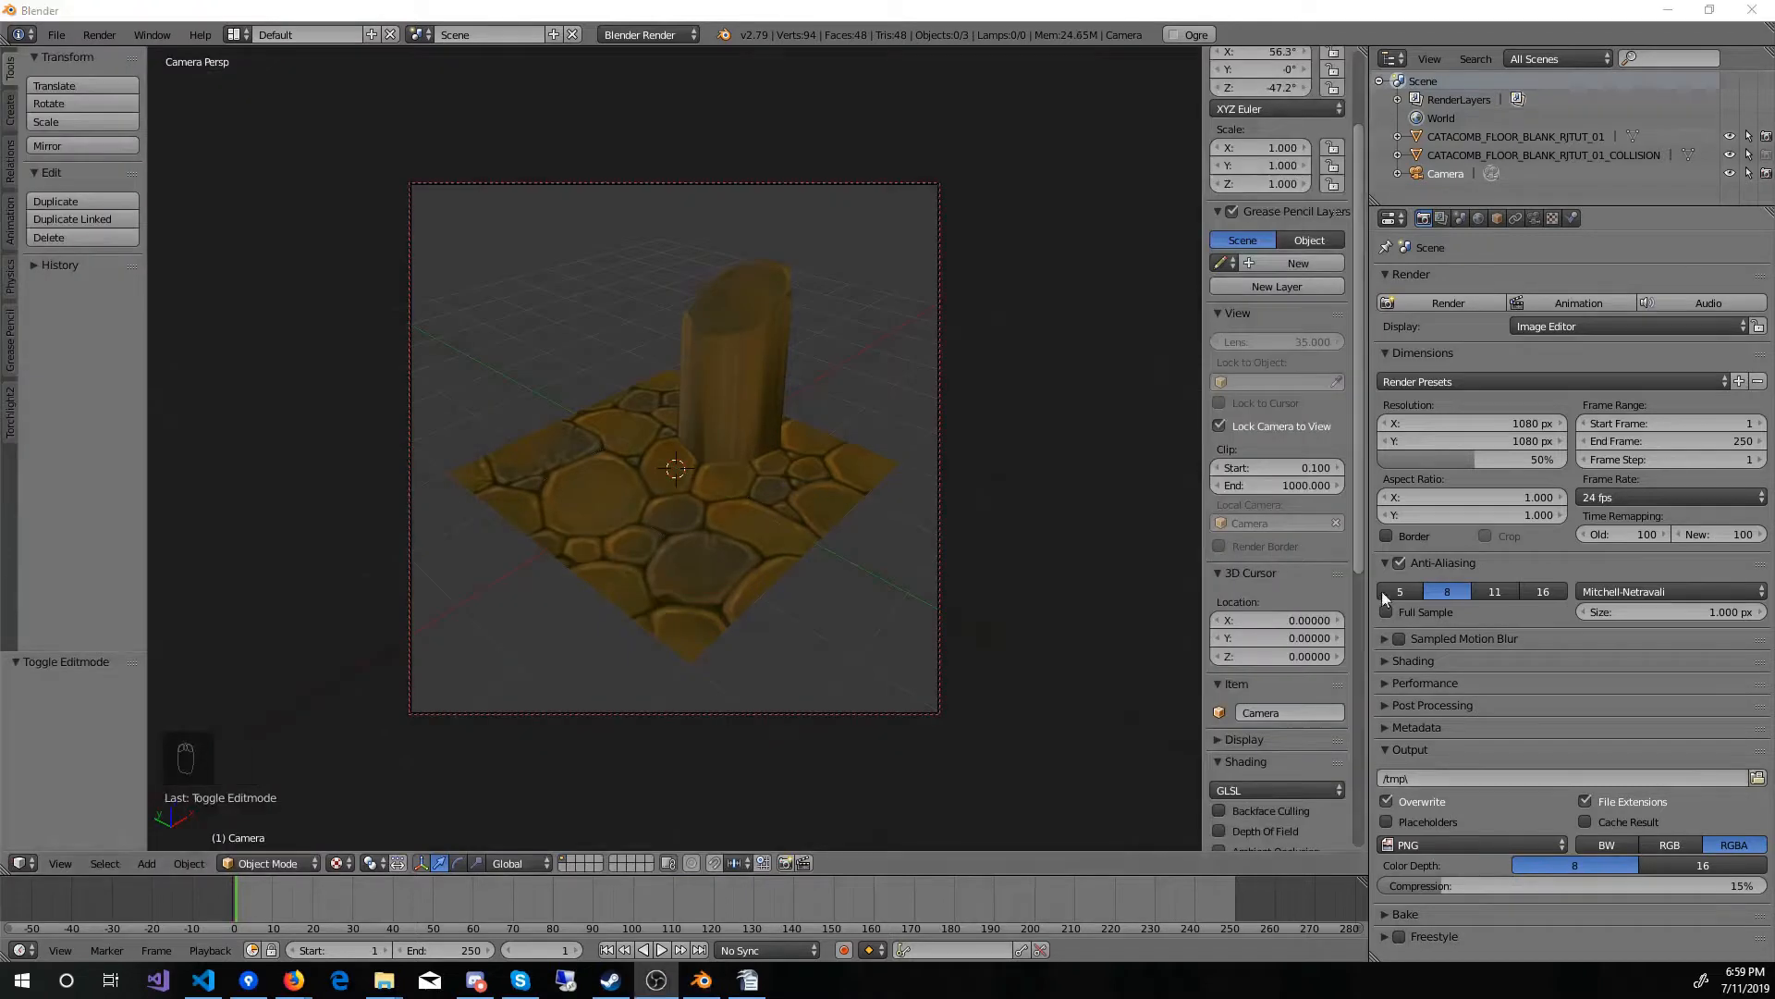
Step: Set the world's horizon color to black and render the image
{"action": "left_click", "coordinate": [1478, 219]}
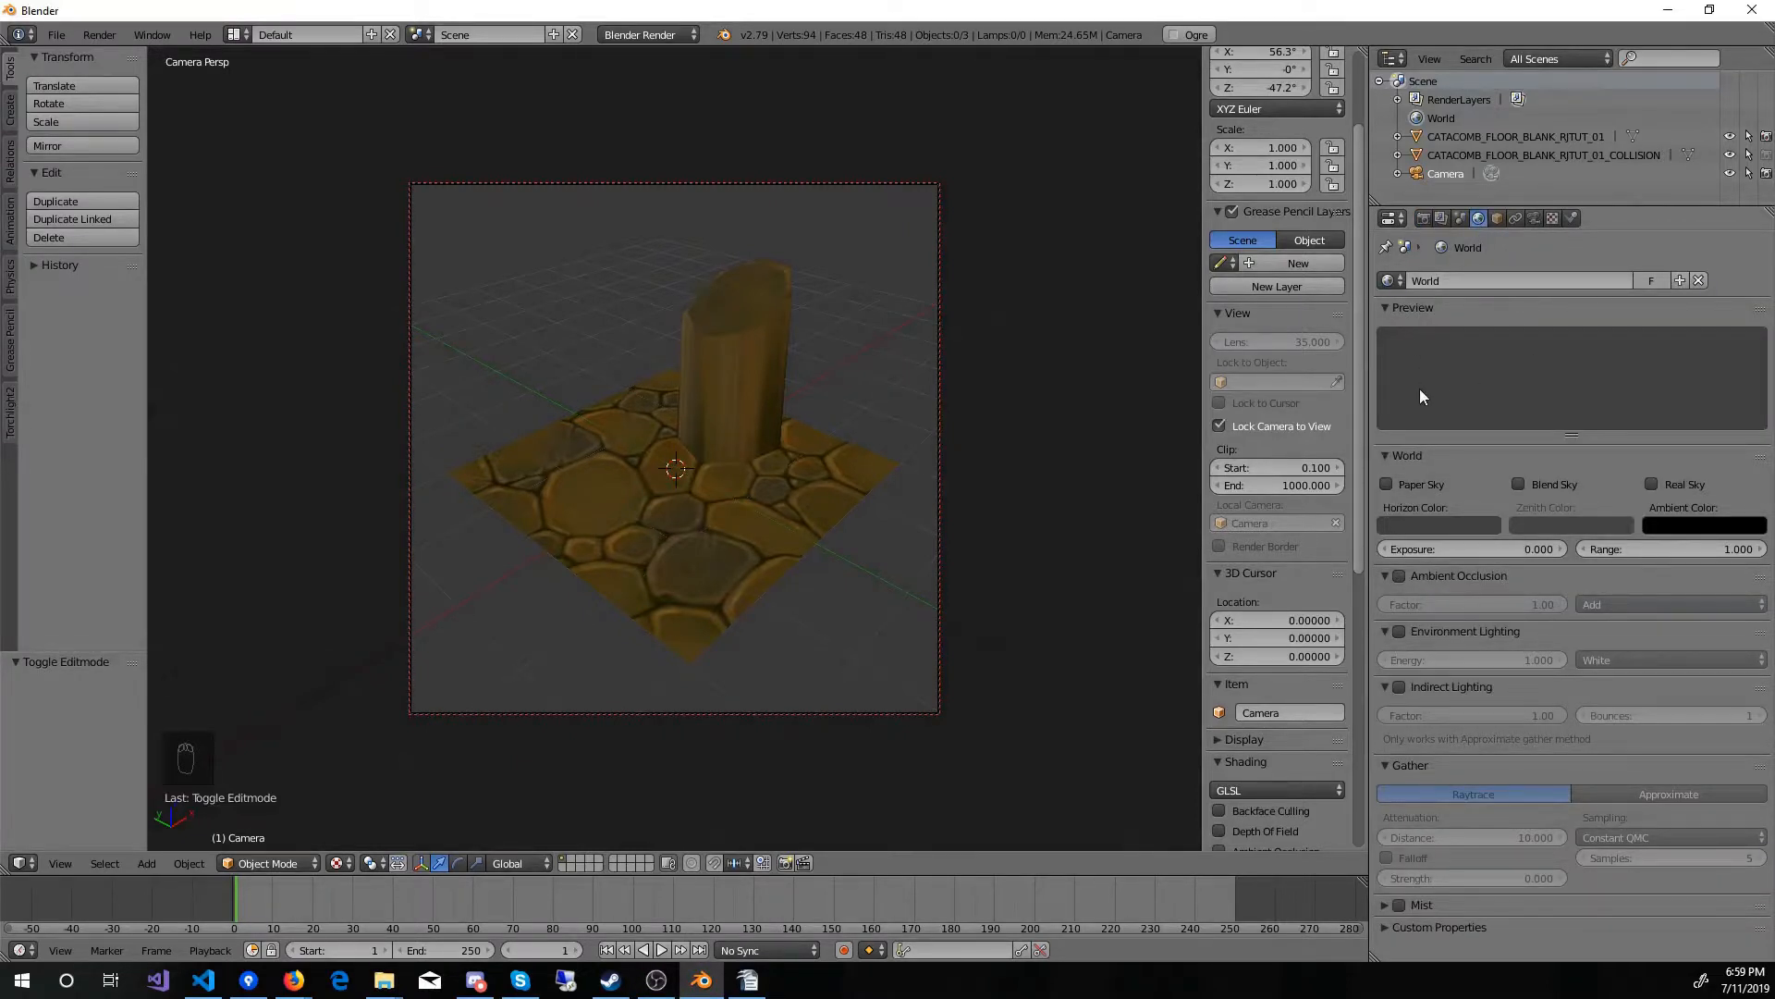
{"action": "left_click", "coordinate": [1434, 531]}
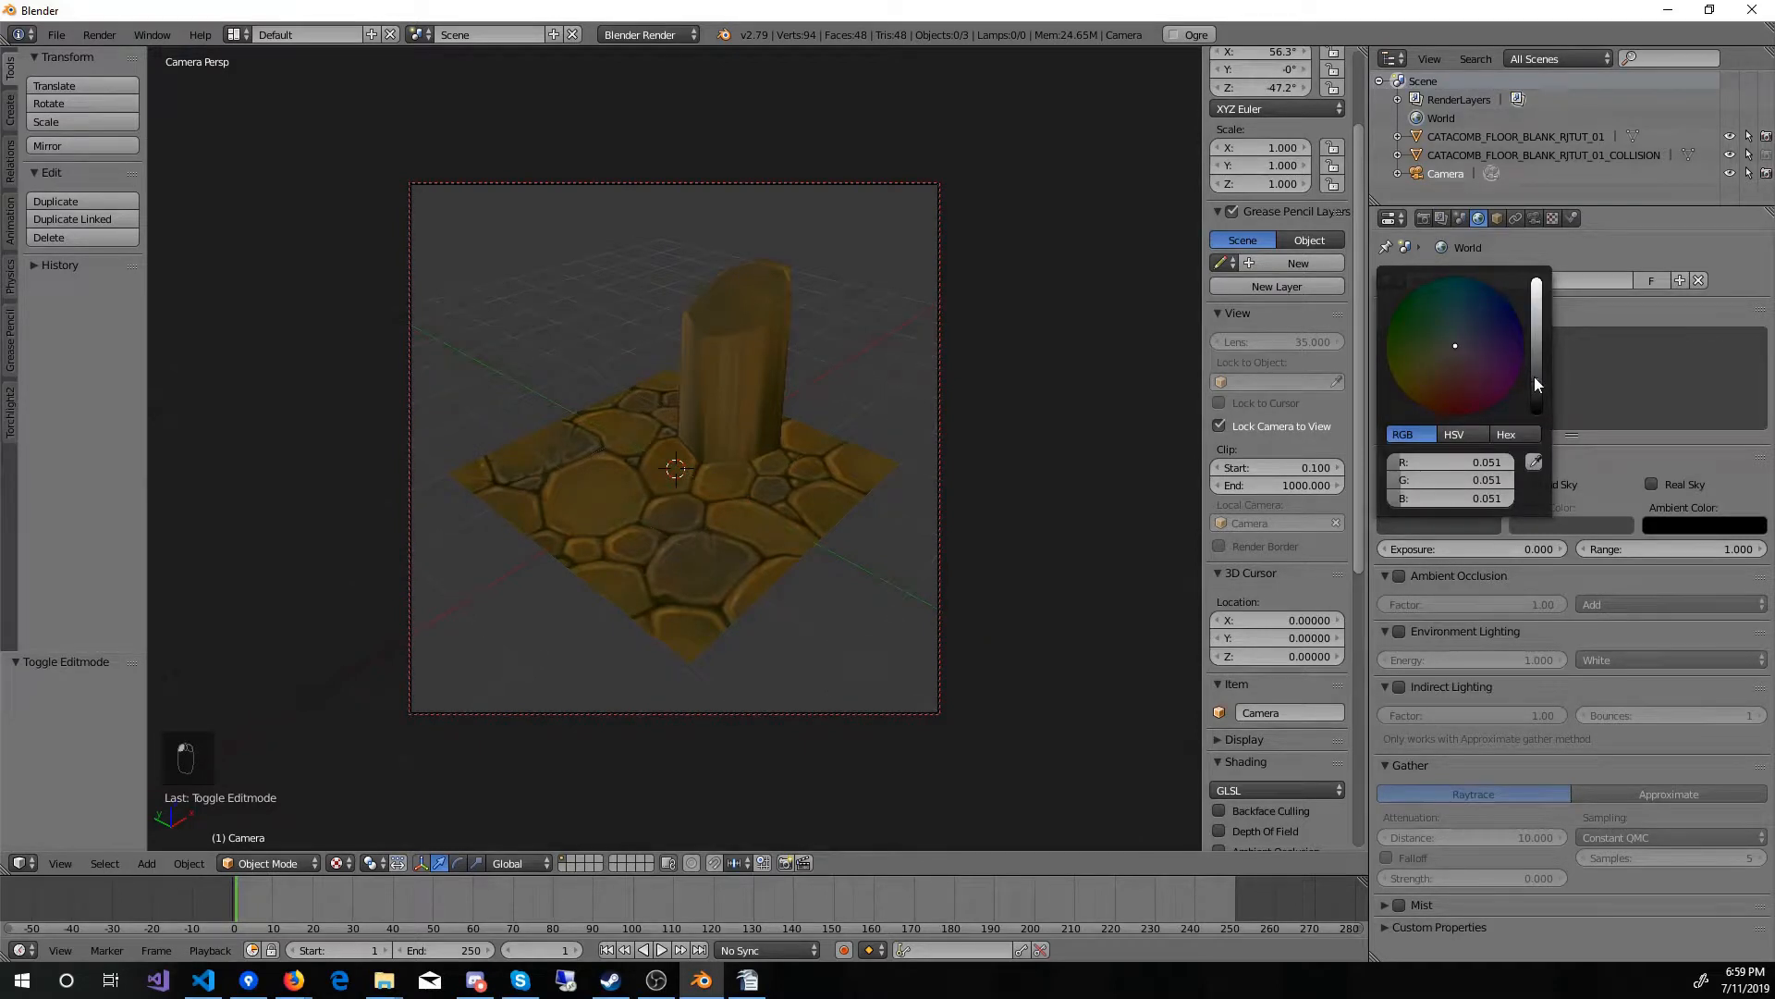
{"action": "left_click_drag", "start_coordinate": [1534, 375], "coordinate": [1535, 412]}
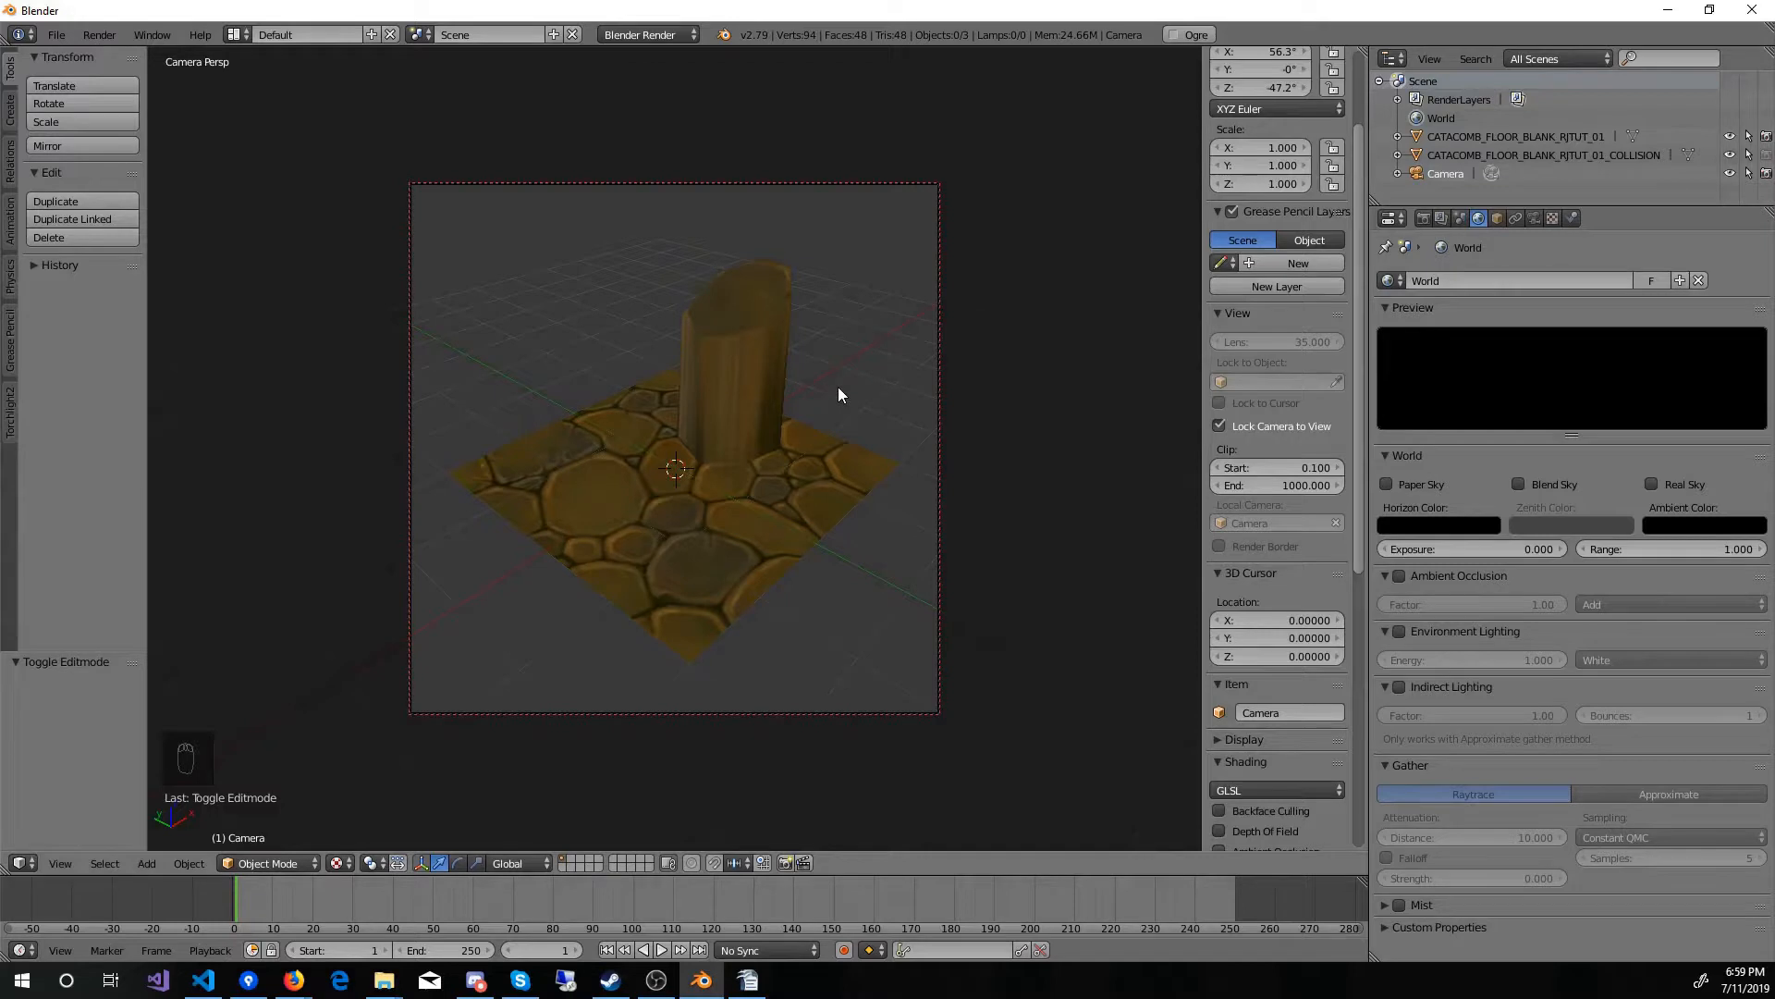
{"action": "key", "text": "F12"}
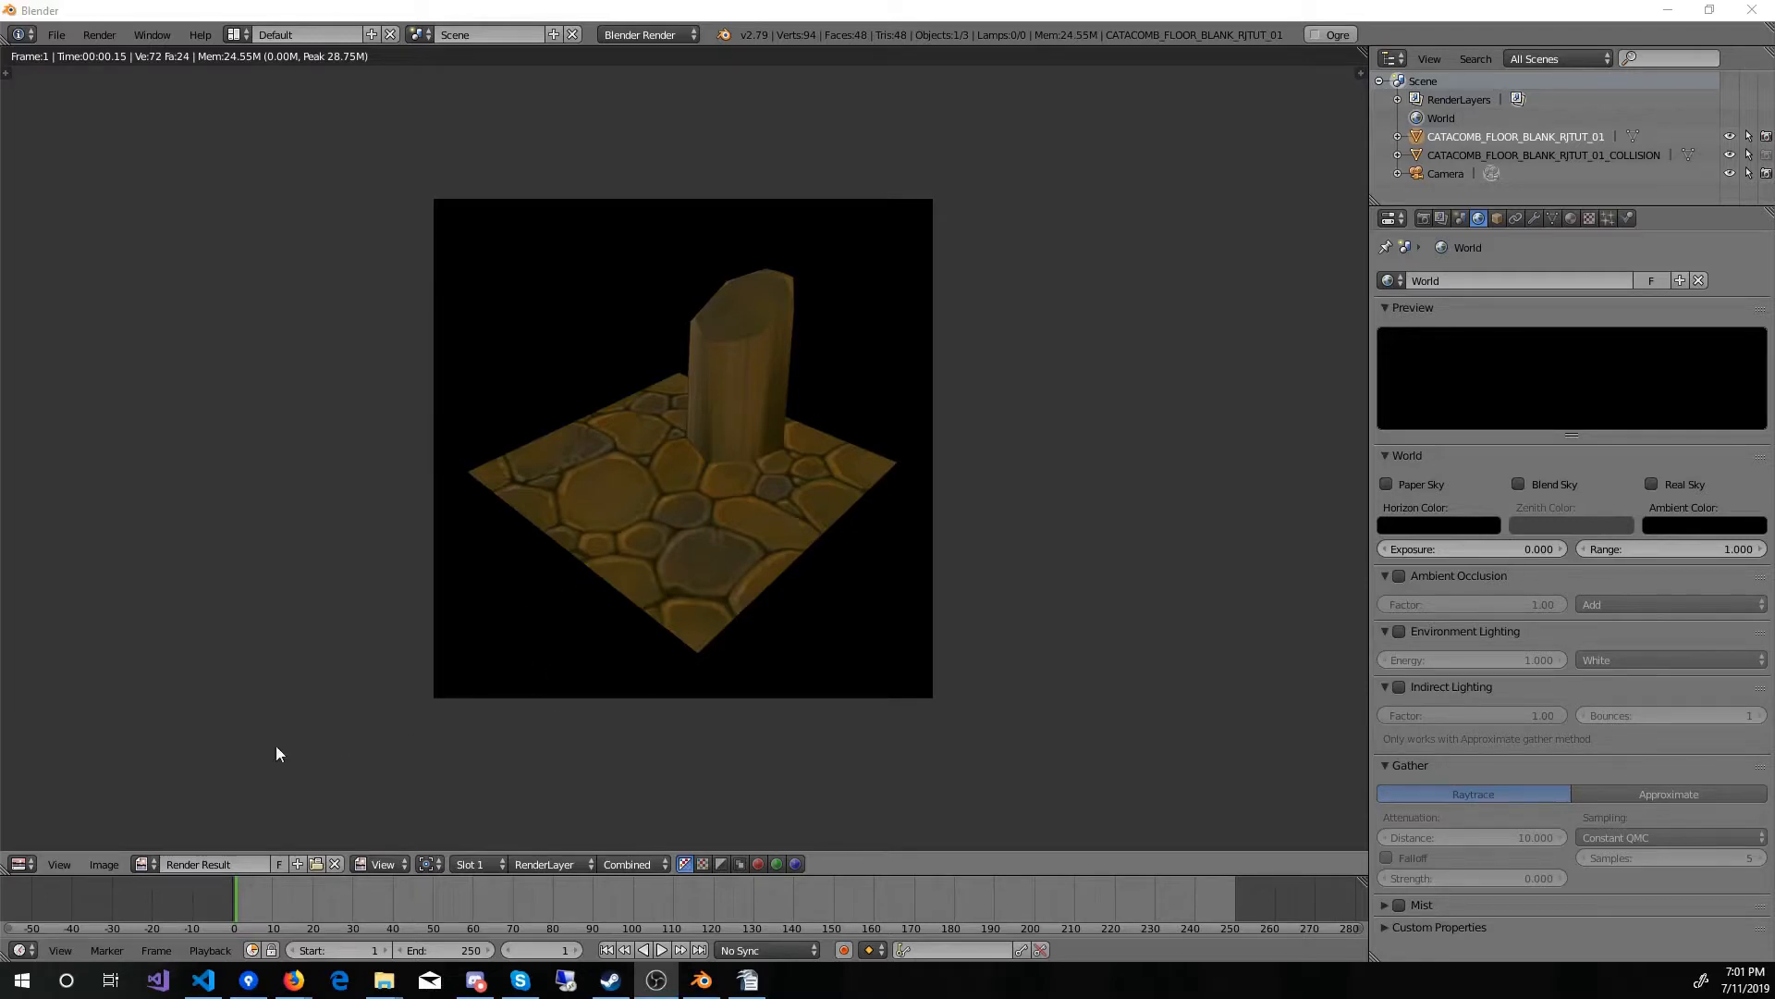
Step: Copy the floor tile's mesh data name, CATACOMB_FLOOR_BLANK_RJTUT_01
{"action": "left_click", "coordinate": [99, 863]}
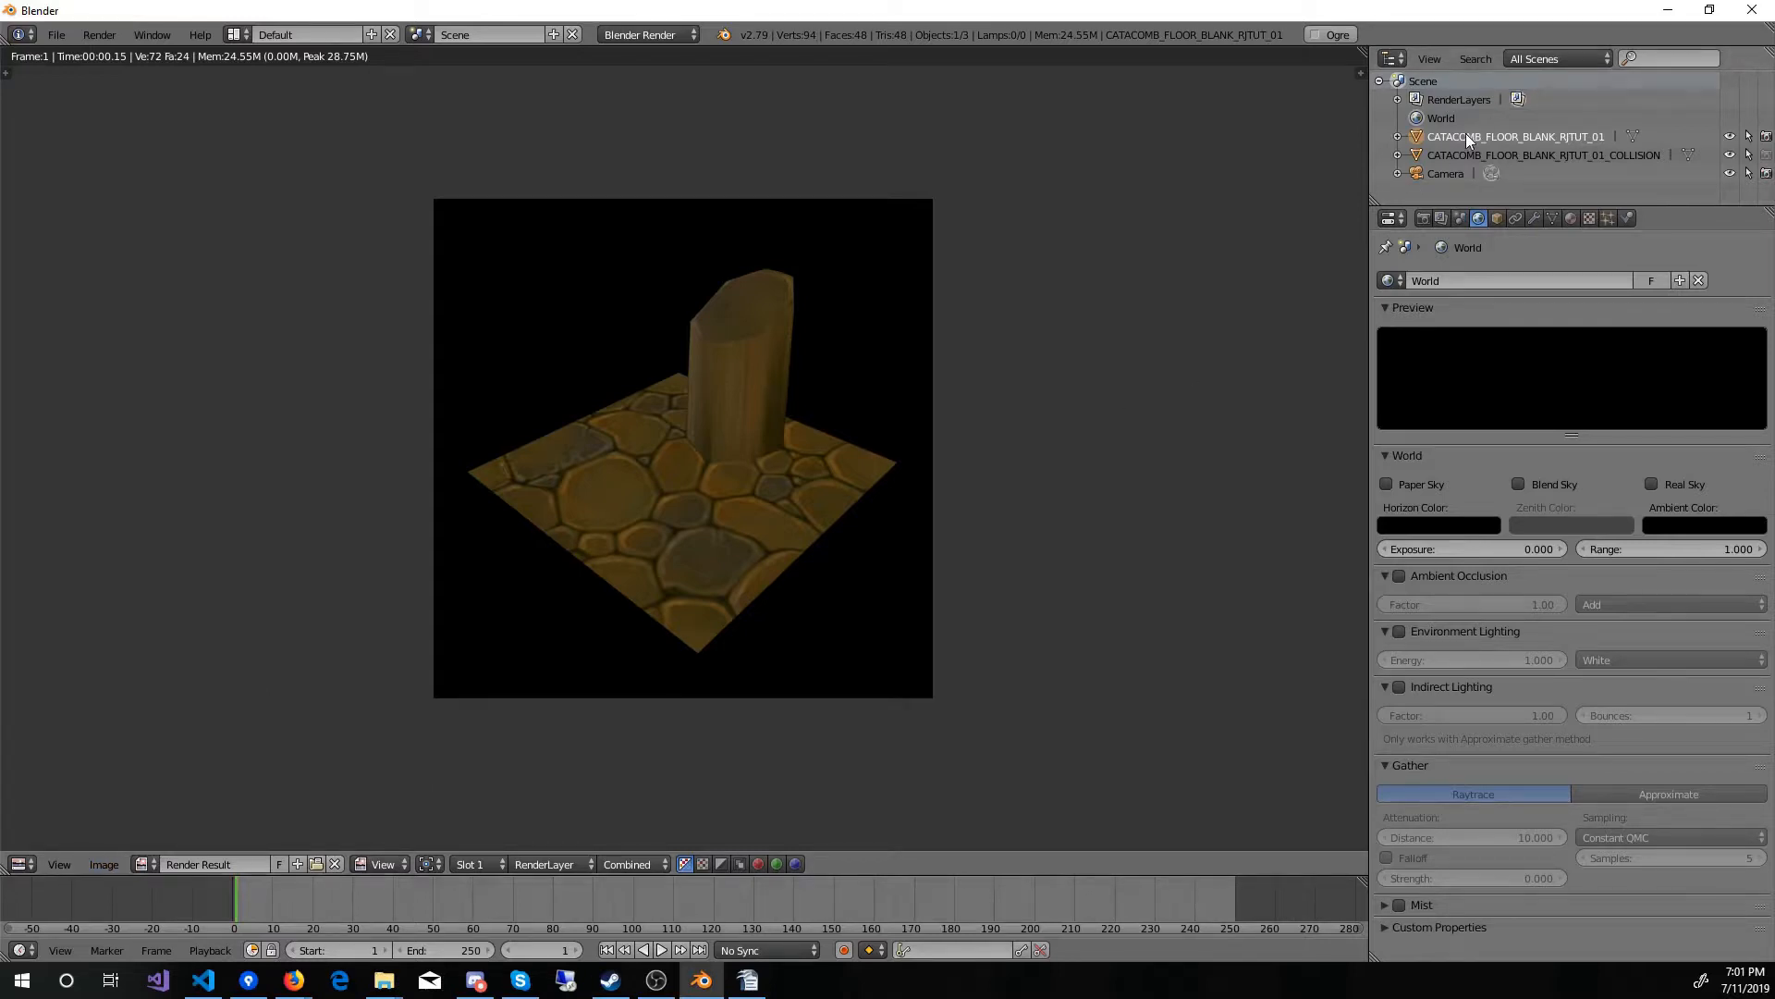
{"action": "left_click", "coordinate": [1554, 219]}
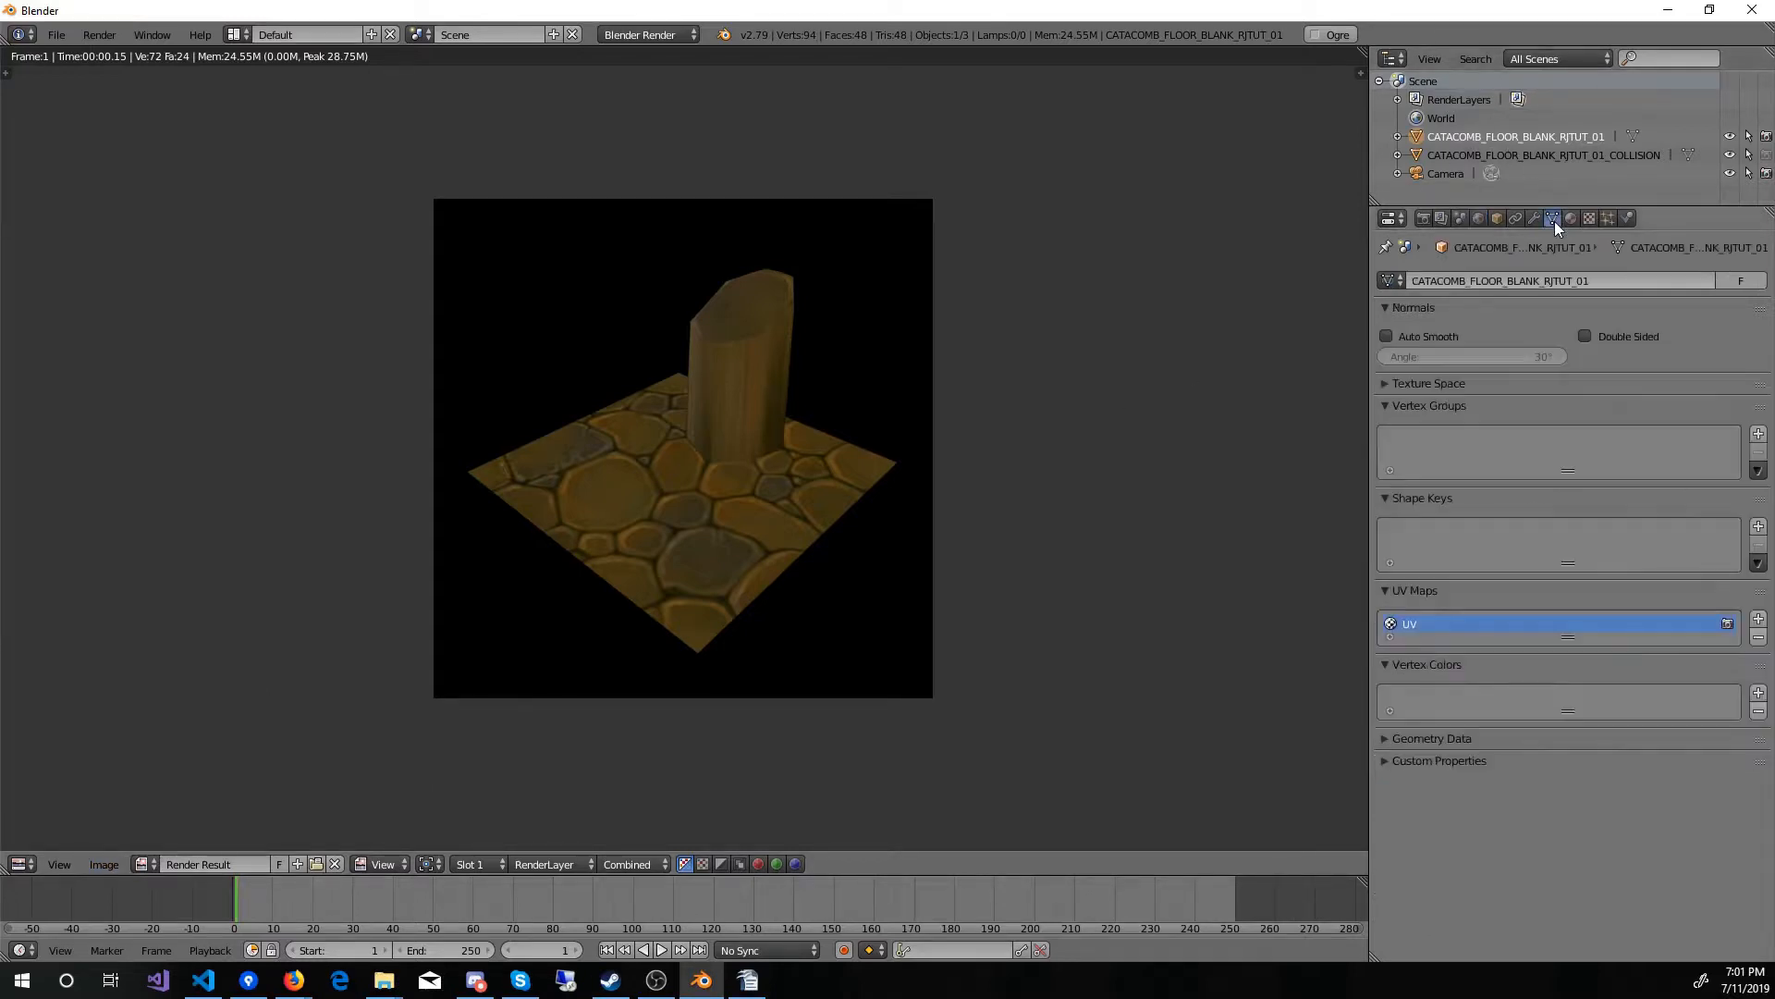
{"action": "left_click", "coordinate": [1606, 281]}
{"action": "key", "text": "ctrl+c"}
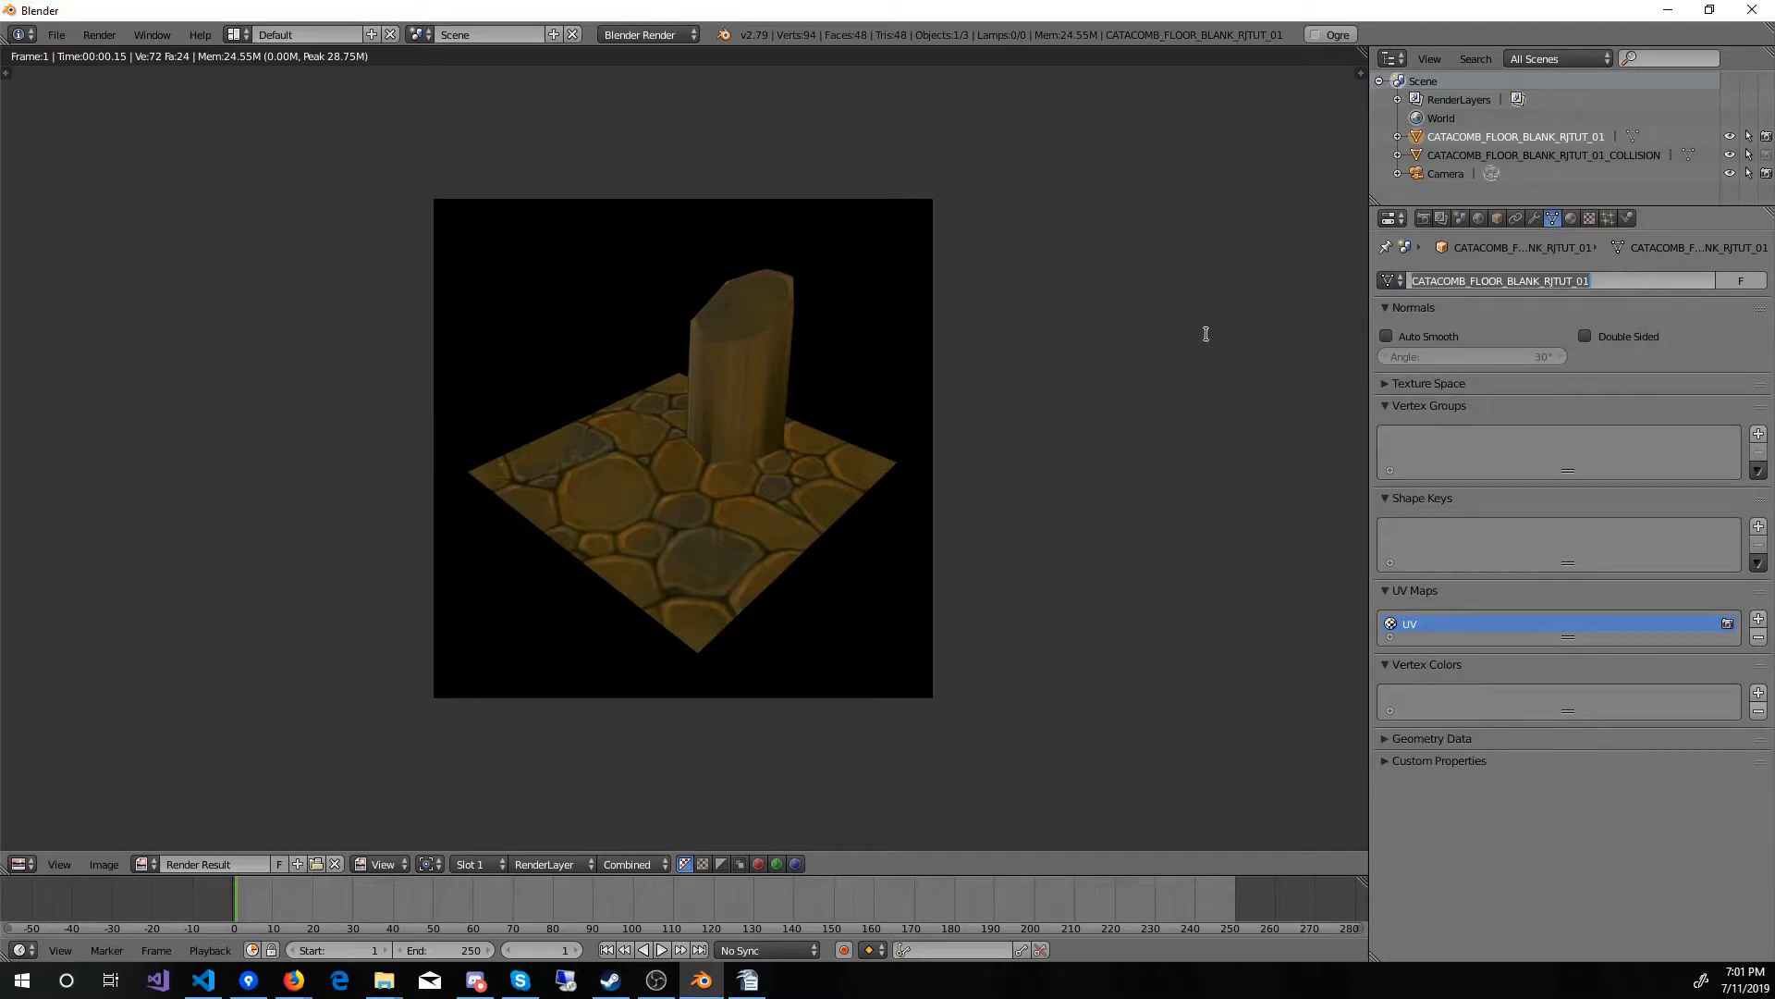
Step: Save the render as CATACOMB_FLOOR_BLANK_RJTUT_01.png in the Tochlight2 Modding Tutorial Project folder inside Documents
{"action": "left_click", "coordinate": [98, 868]}
{"action": "left_click", "coordinate": [102, 865]}
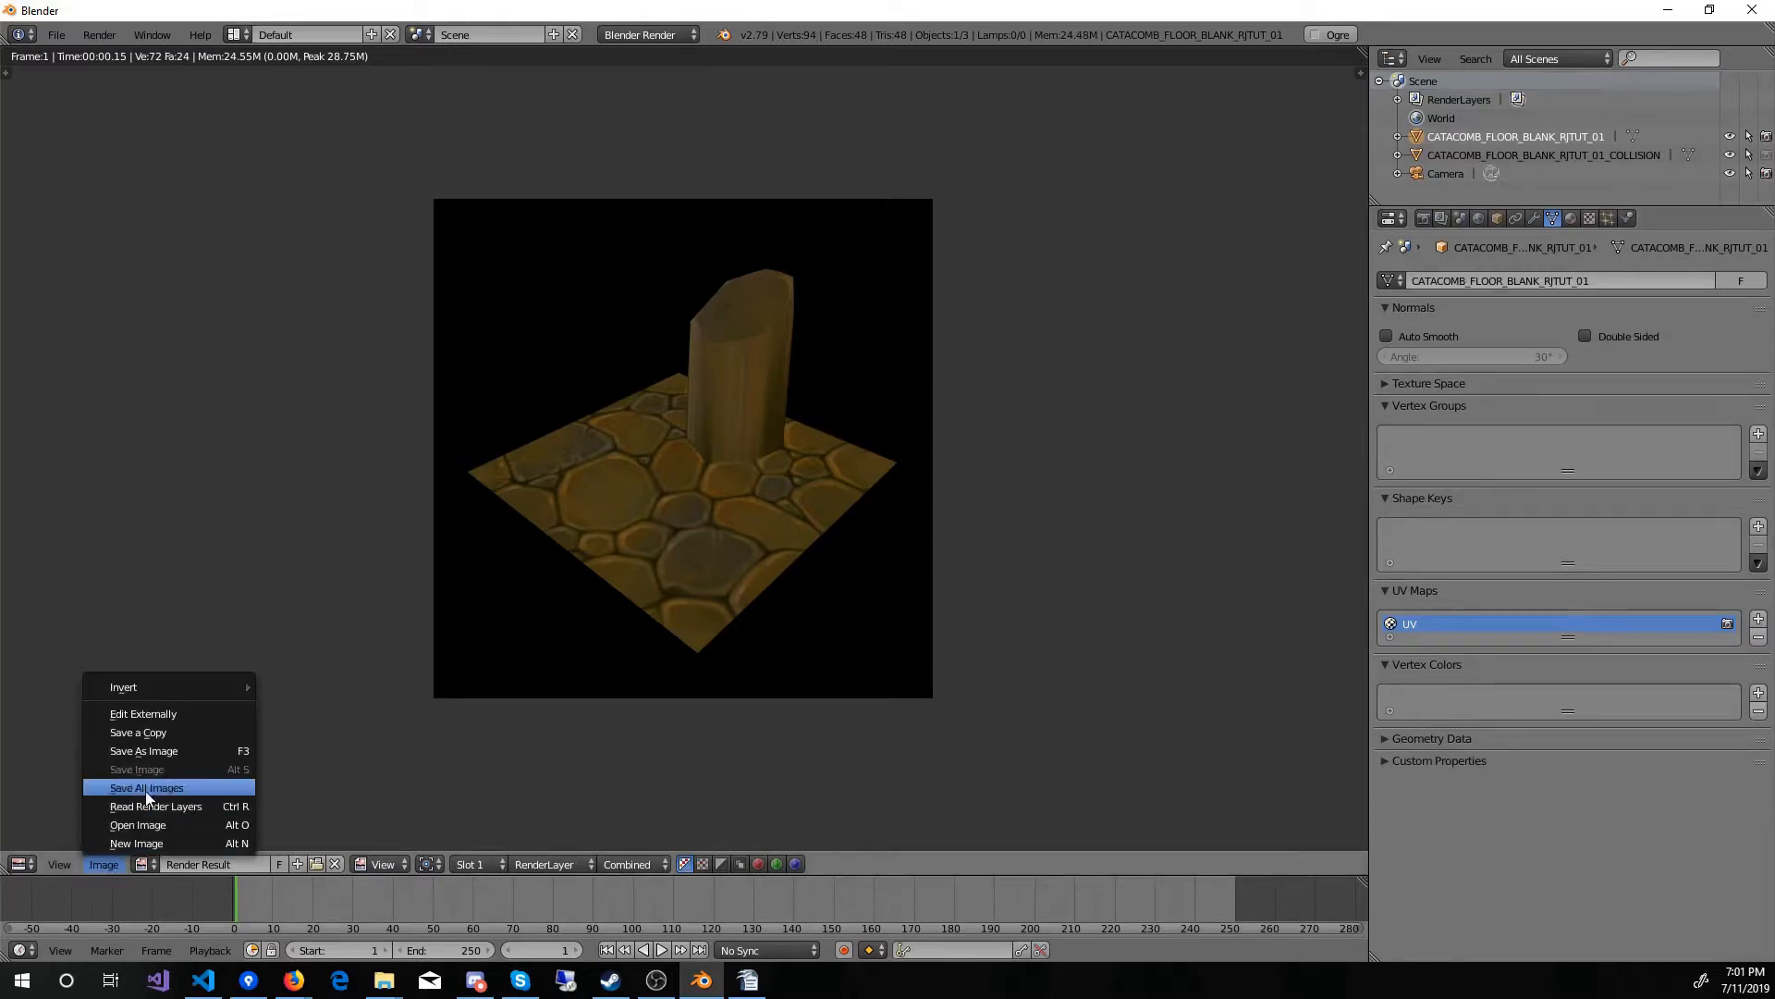
{"action": "left_click", "coordinate": [152, 754]}
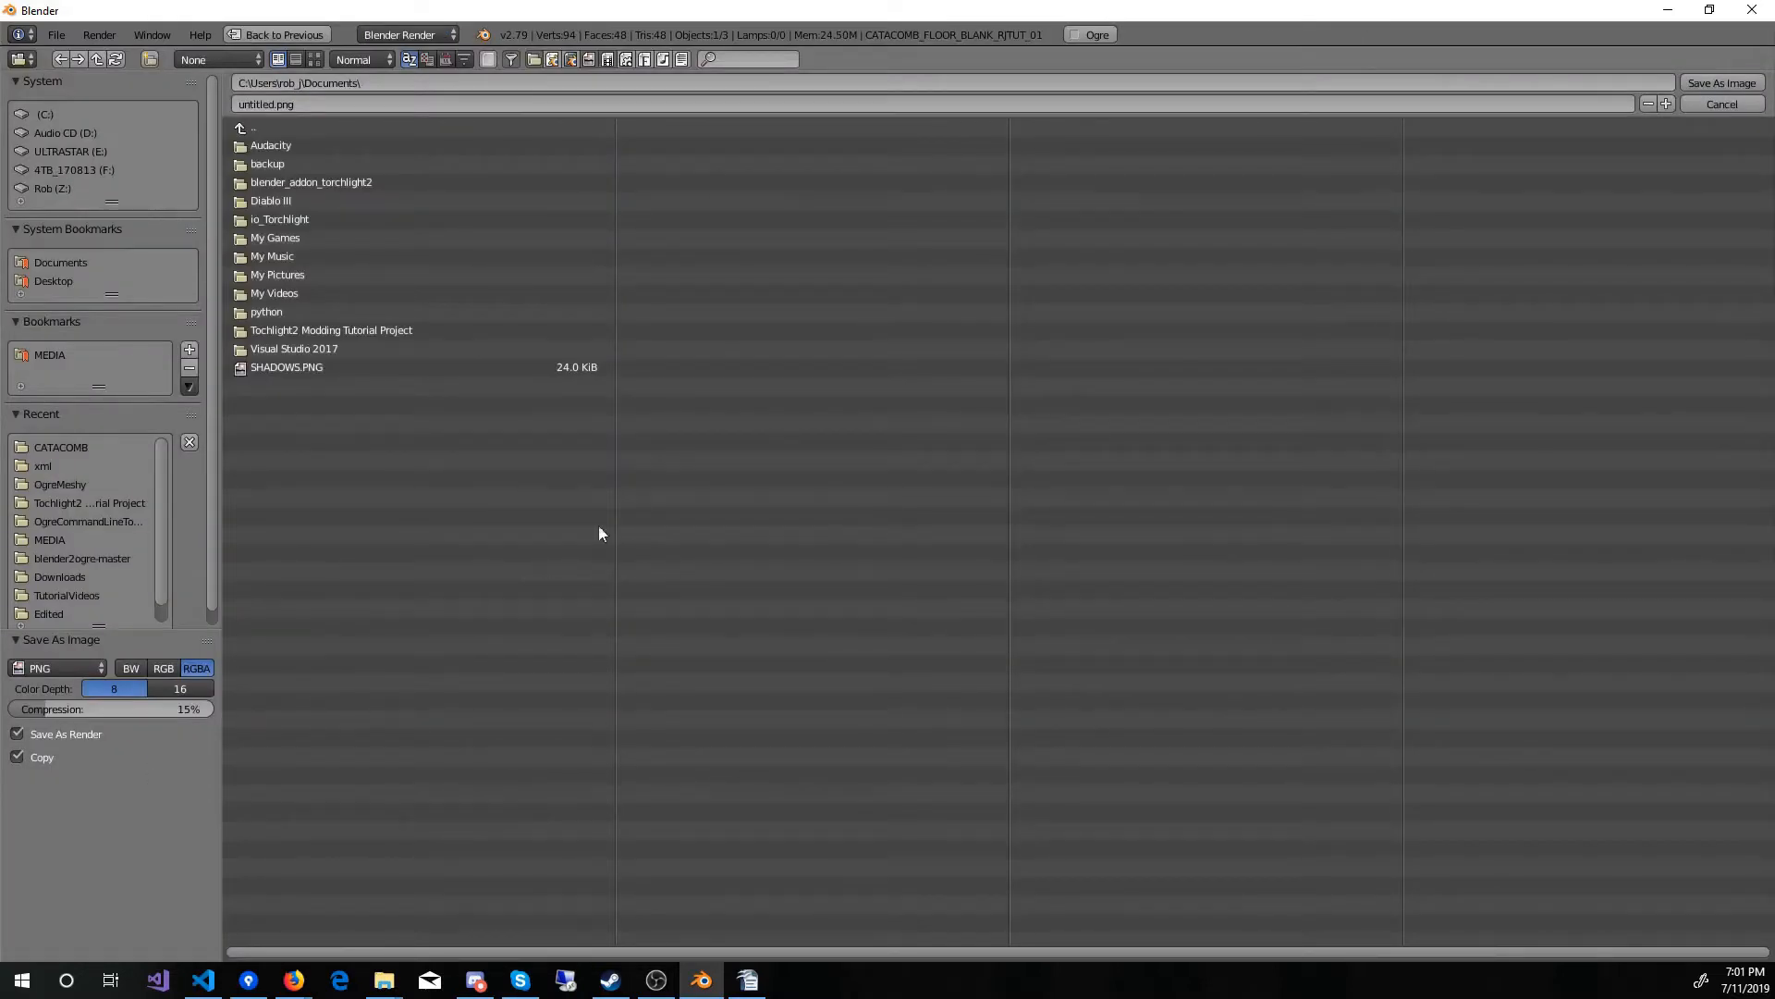
{"action": "left_click", "coordinate": [375, 331]}
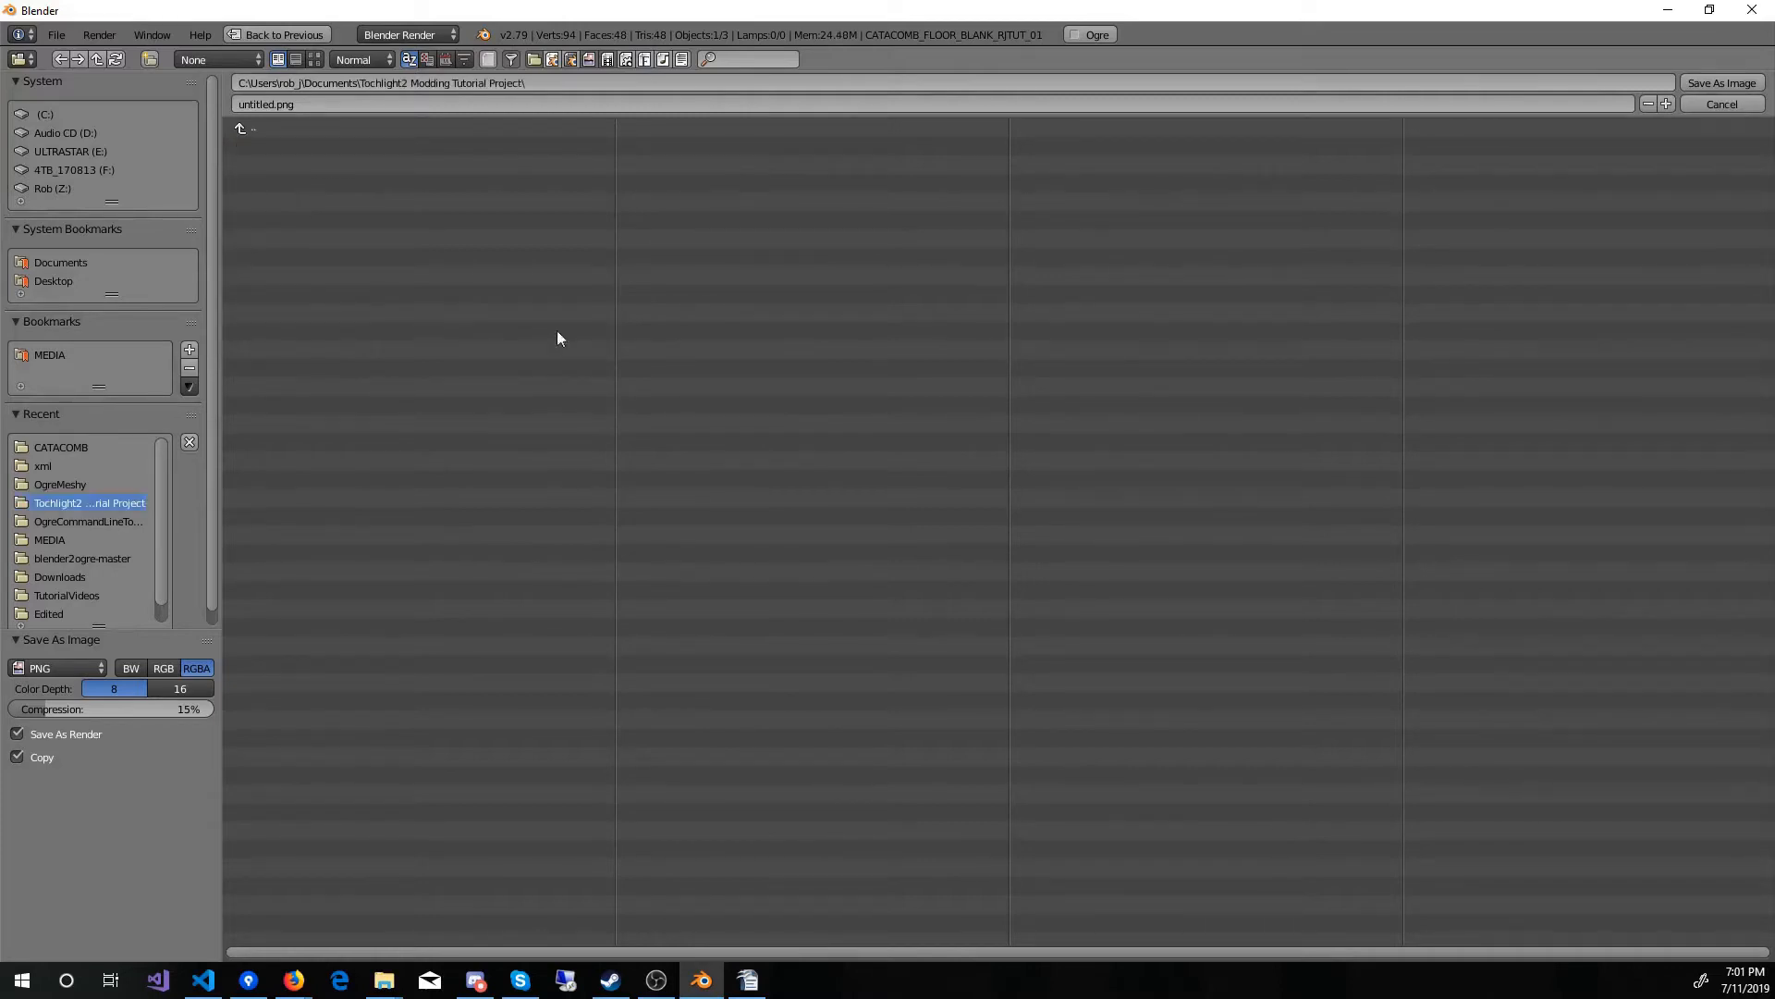
{"action": "left_click", "coordinate": [251, 103]}
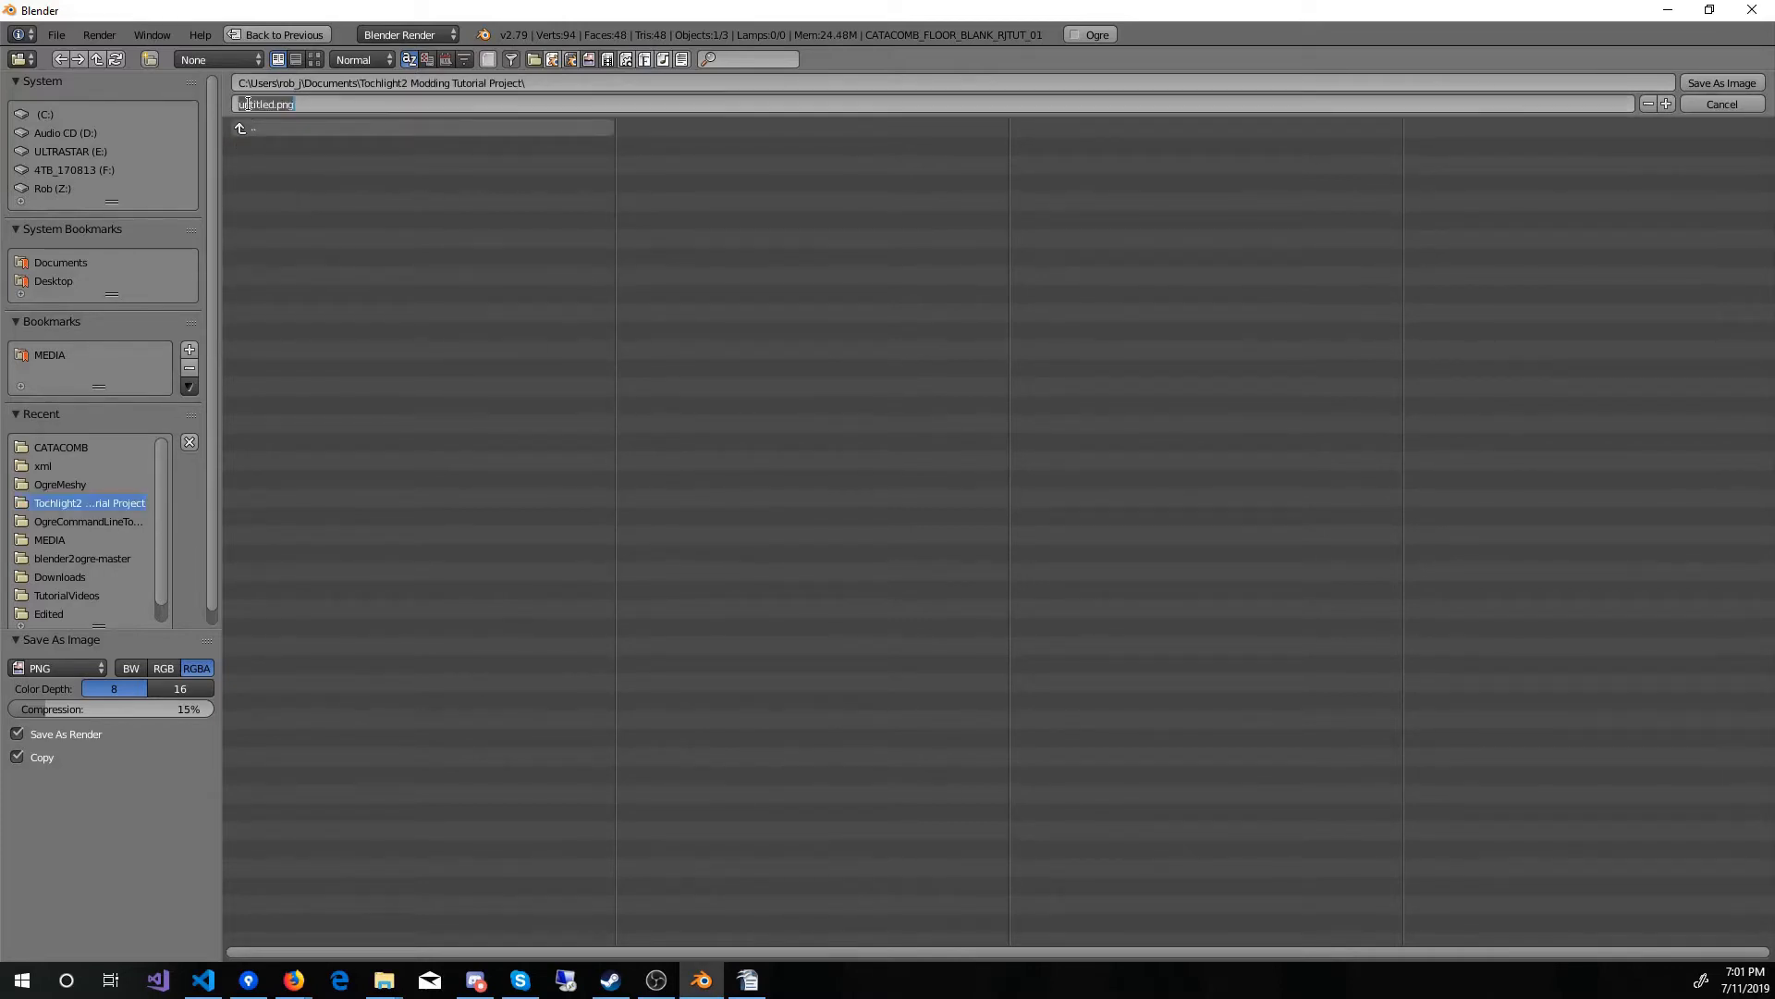
{"action": "double_click", "coordinate": [259, 104]}
{"action": "key", "text": "ctrl+v"}
{"action": "left_click", "coordinate": [1721, 82]}
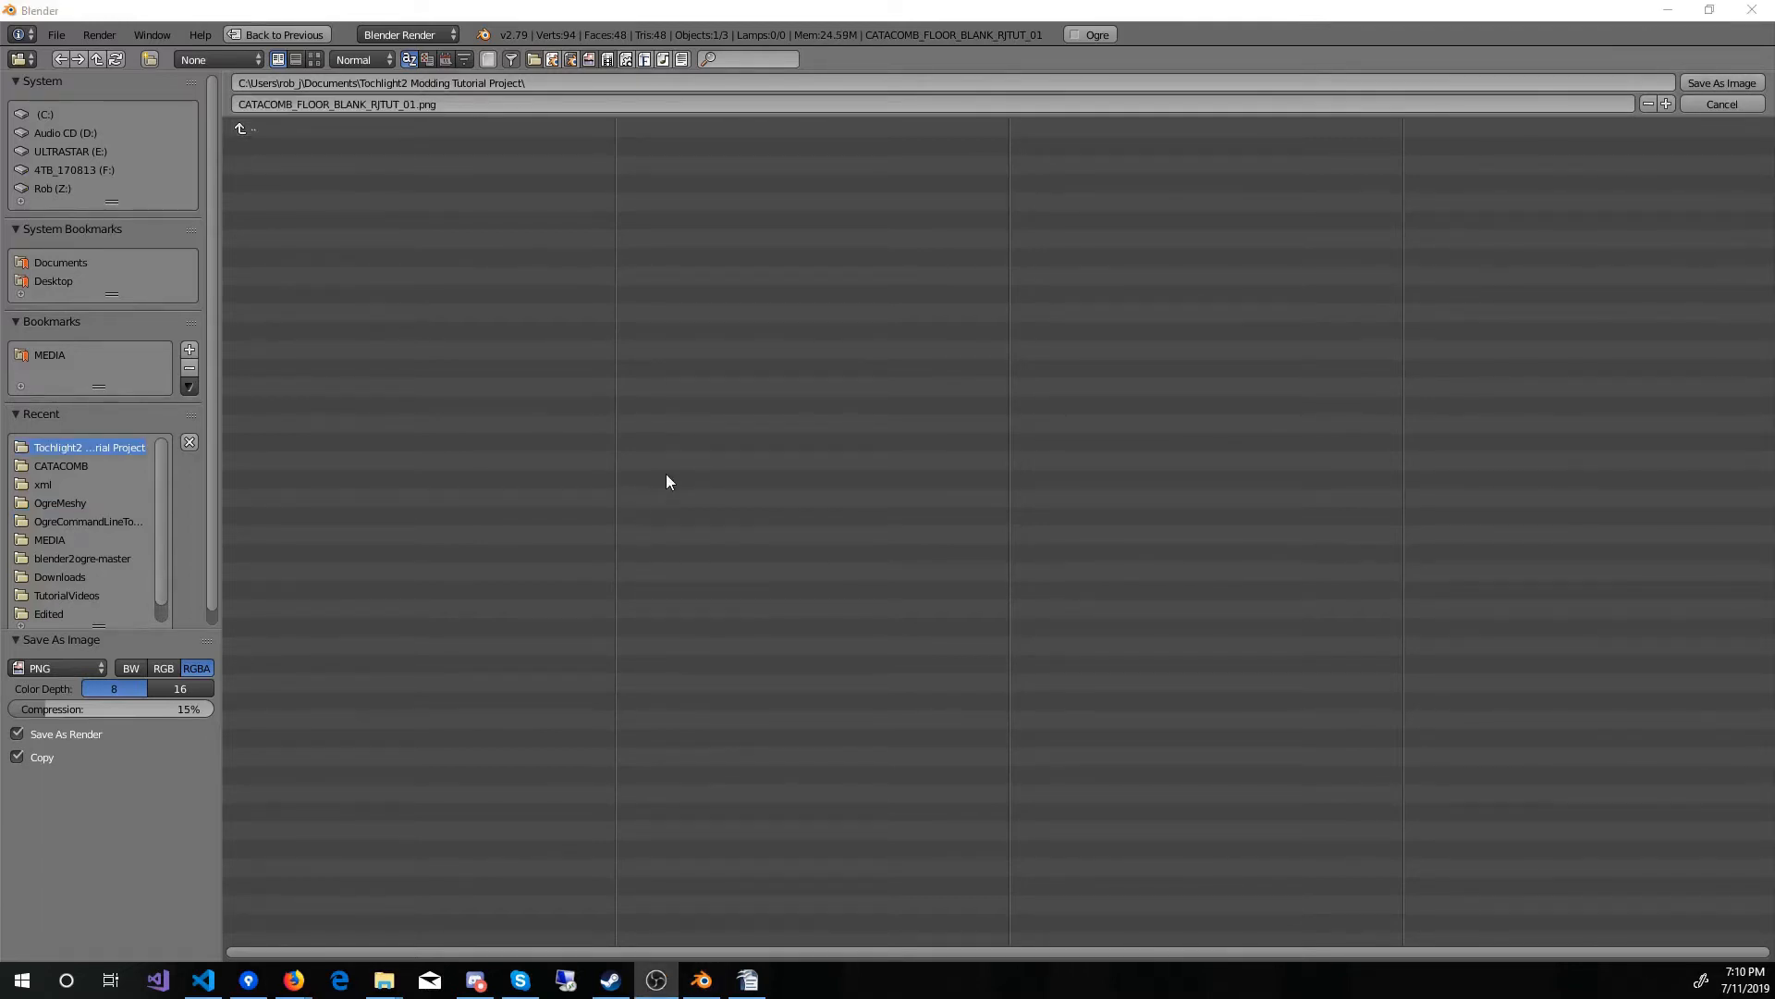
{"action": "left_click", "coordinate": [186, 688]}
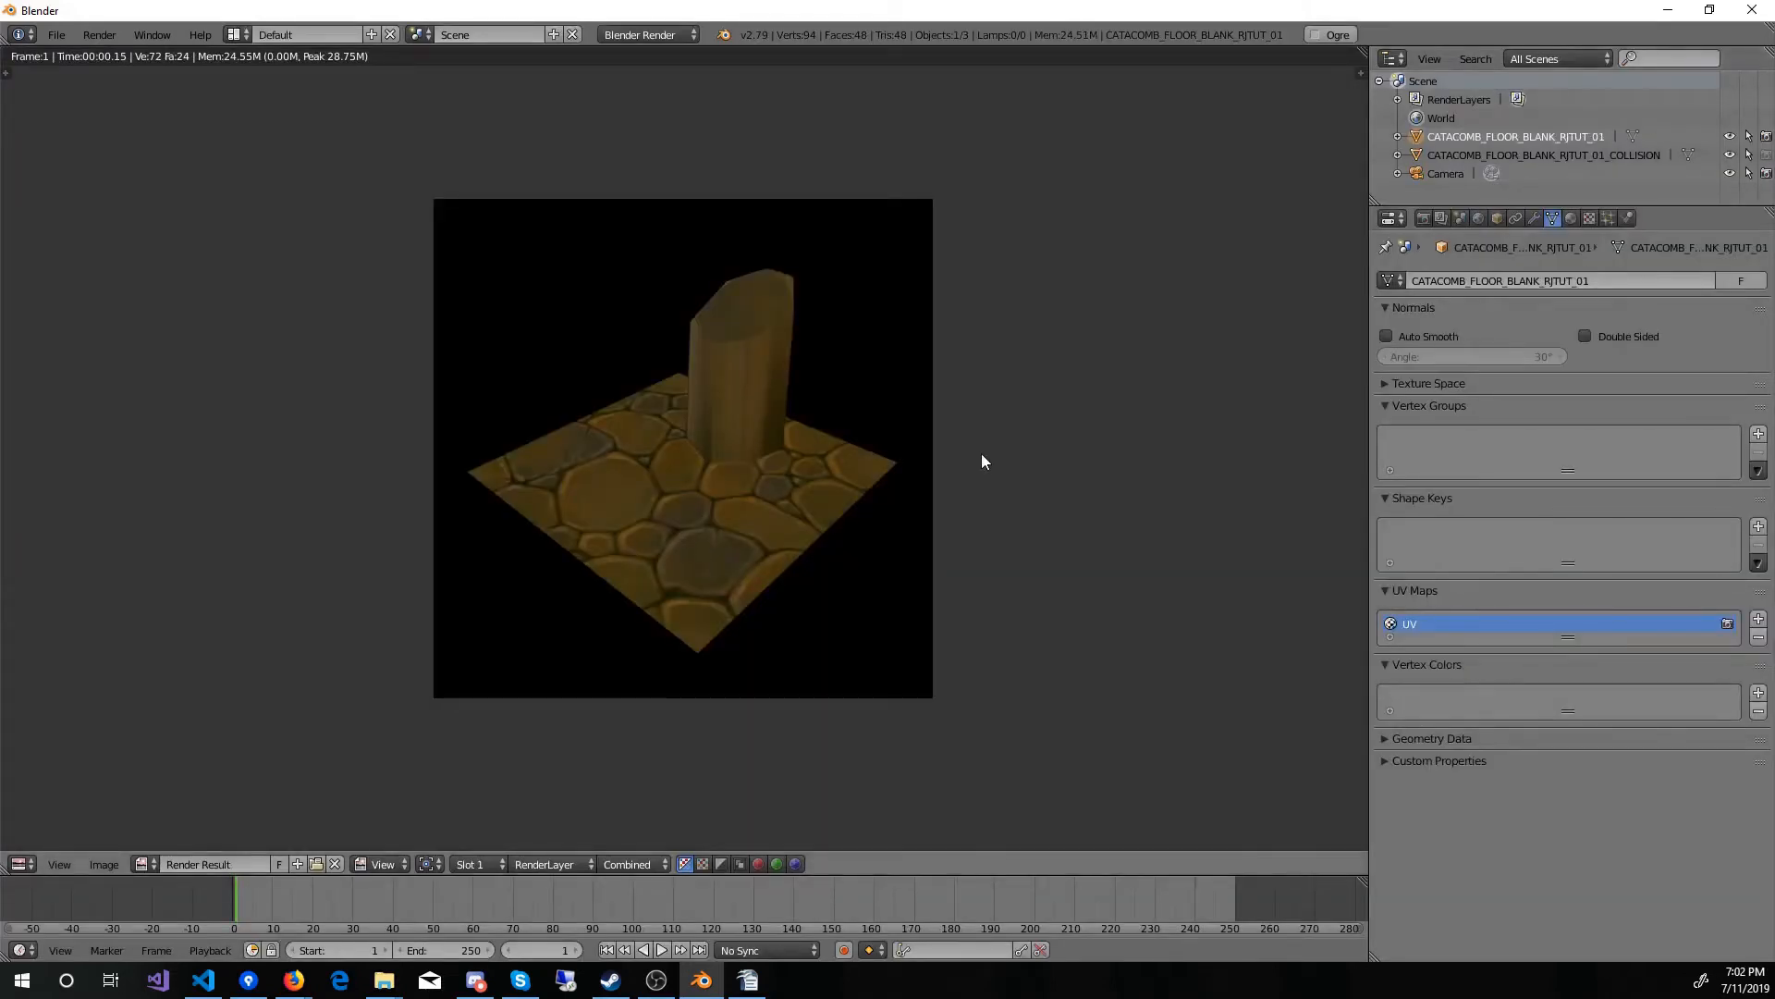
Step: Close the render result and make the camera unselectable in the viewport
{"action": "key", "text": "Escape"}
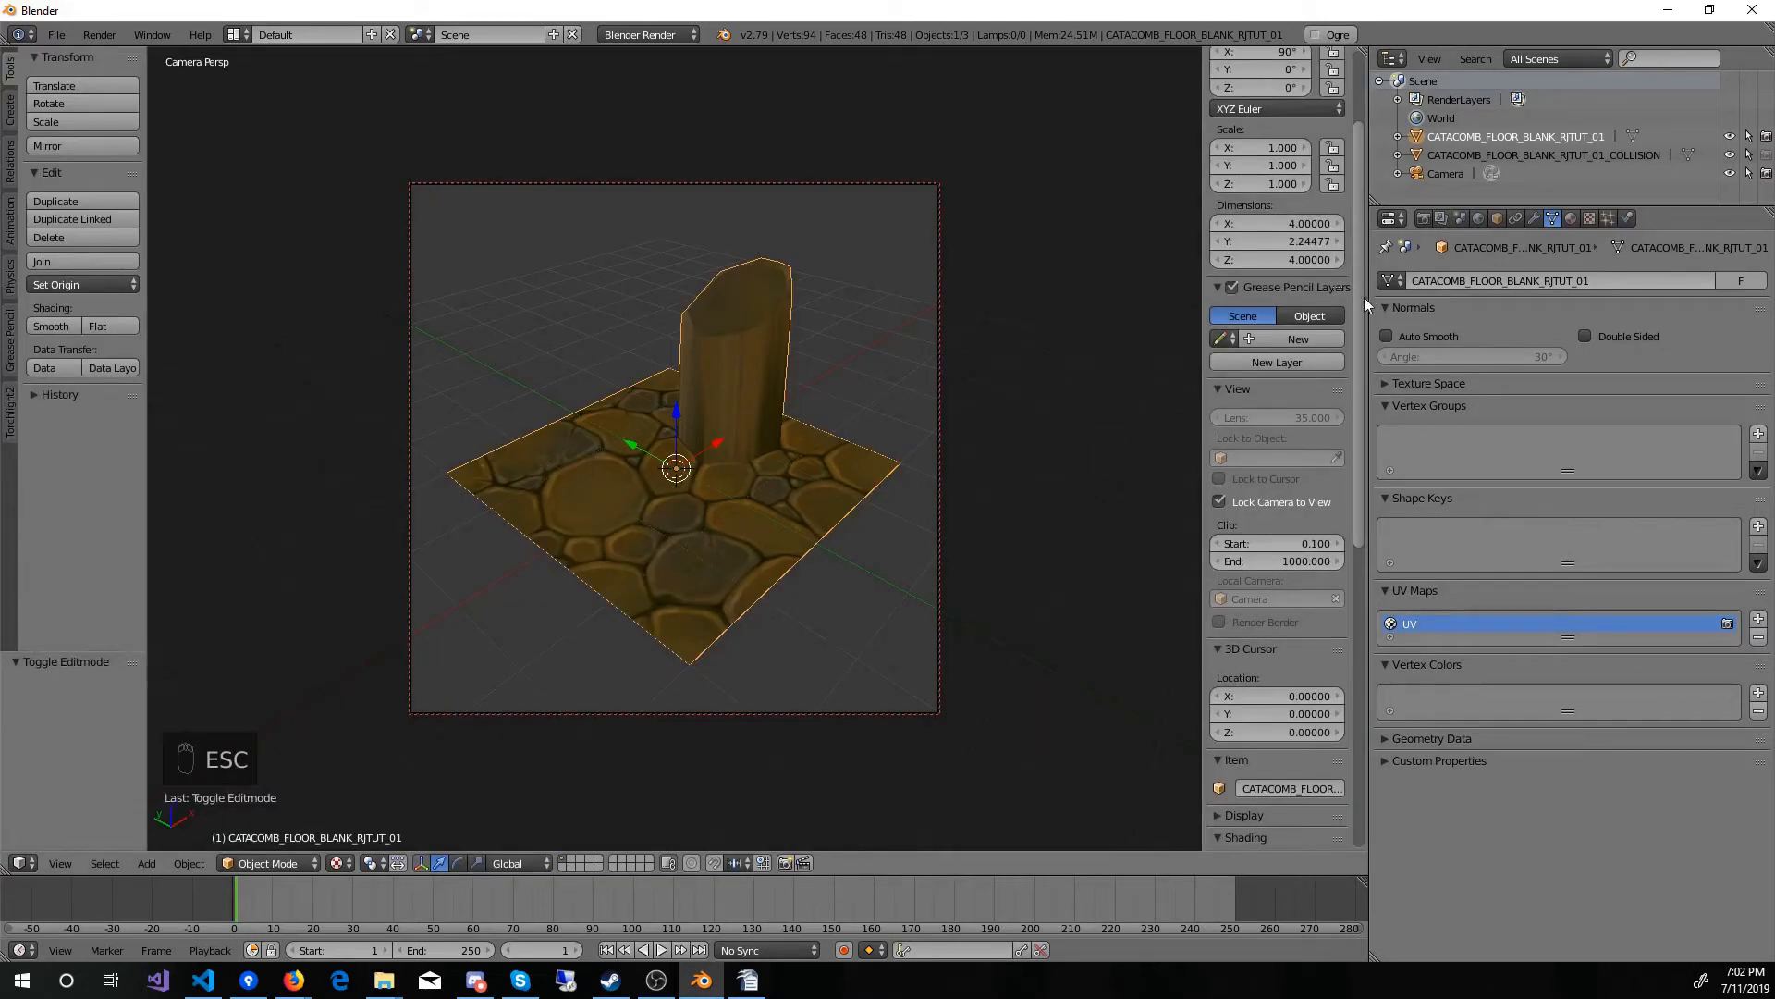
{"action": "left_click", "coordinate": [1749, 174]}
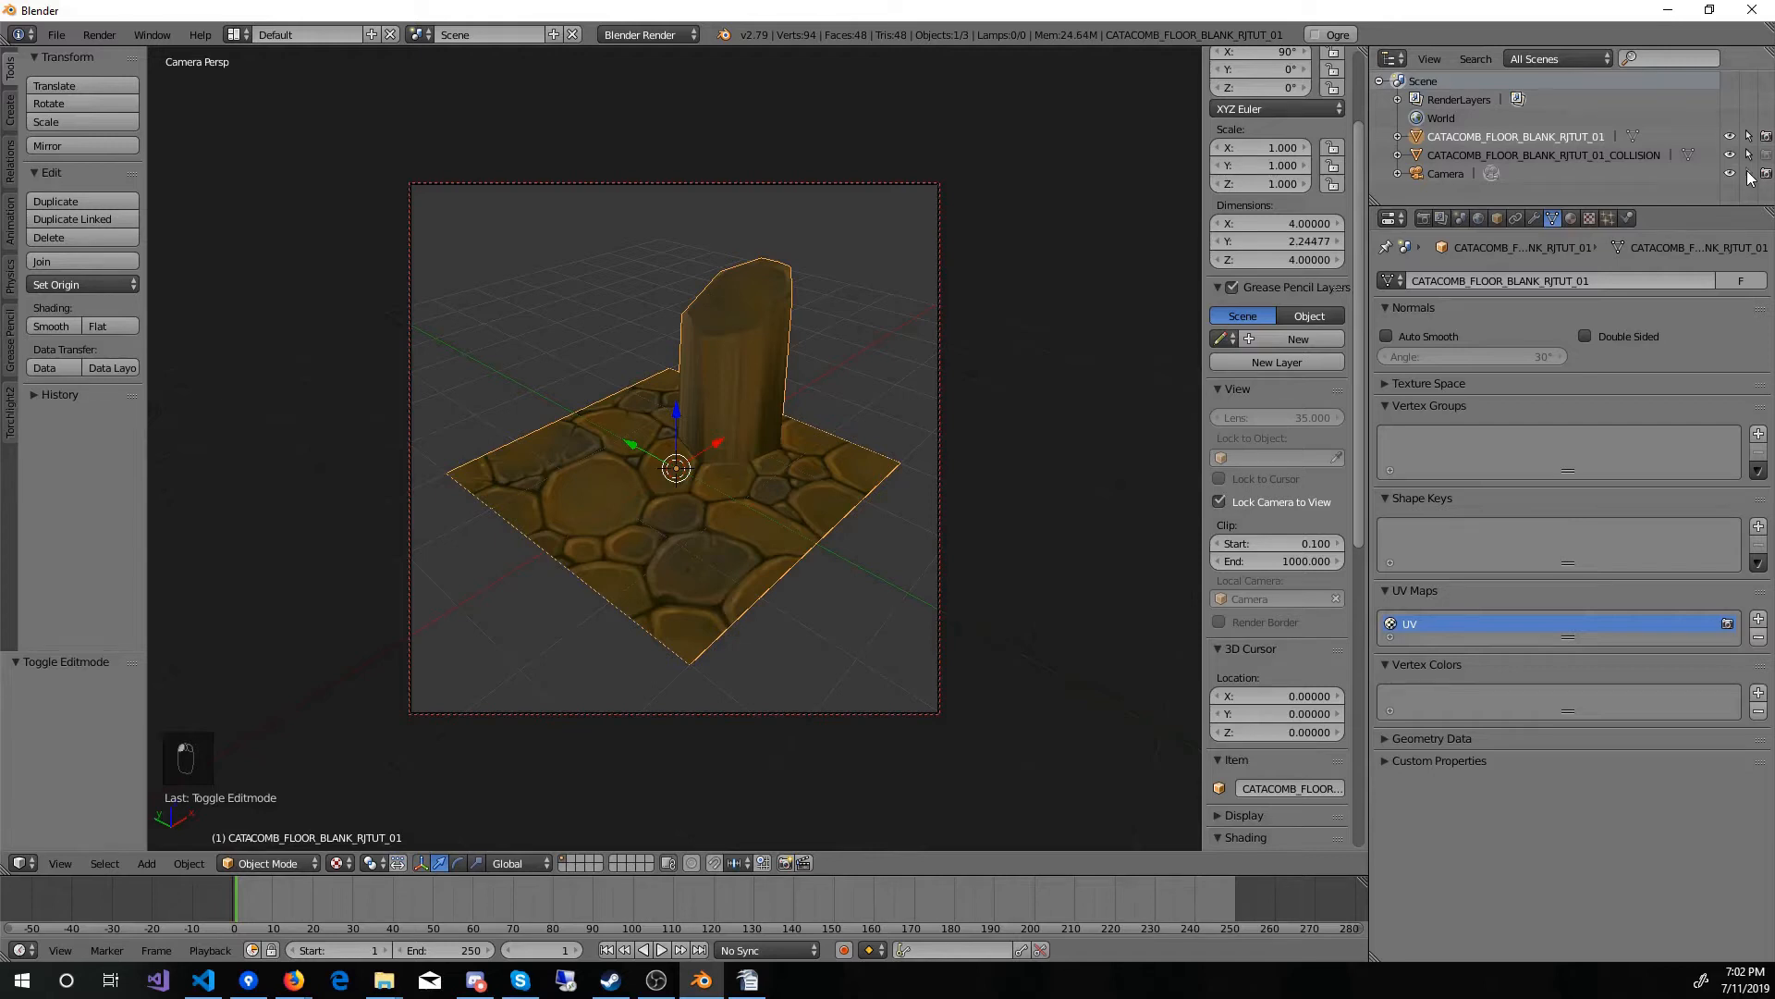